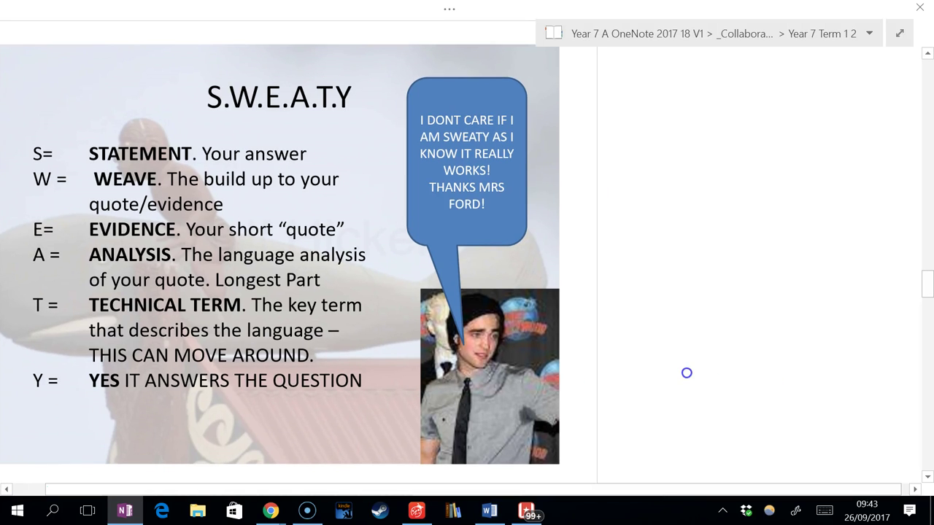
scroll(688, 375, "right", 5)
Scroll right to the blank space beside the SWEATY slide and select the blue pen.
left_click(449, 9)
left_click(187, 84)
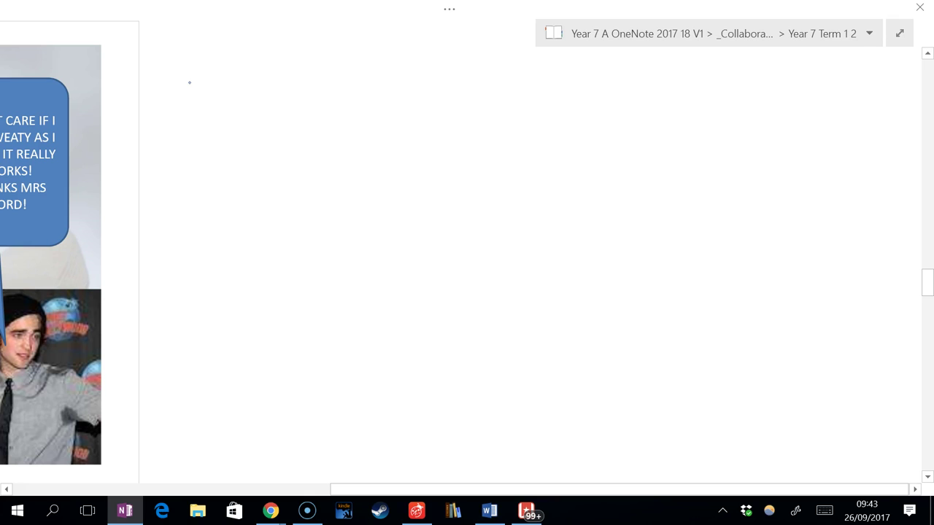
Handwrite an opening quote and a misspelt 'dig' attempt, then strike it through.
left_click(188, 108)
mouse_move(182, 120)
left_mouse_down()
mouse_move(204, 138)
mouse_move(214, 123)
mouse_move(228, 150)
mouse_move(213, 157)
mouse_move(233, 137)
left_mouse_up()
left_click(224, 130)
left_click(223, 167)
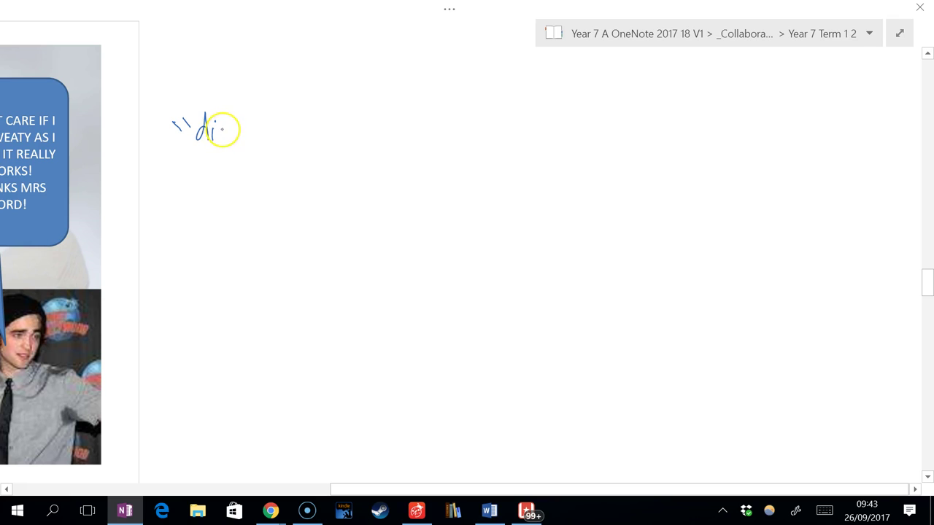
left_click_drag(227, 129, 208, 164)
mouse_move(204, 121)
left_mouse_down()
mouse_move(217, 115)
mouse_move(209, 129)
mouse_move(221, 157)
mouse_move(213, 129)
left_mouse_up()
left_click_drag(212, 127, 223, 166)
left_click(227, 129)
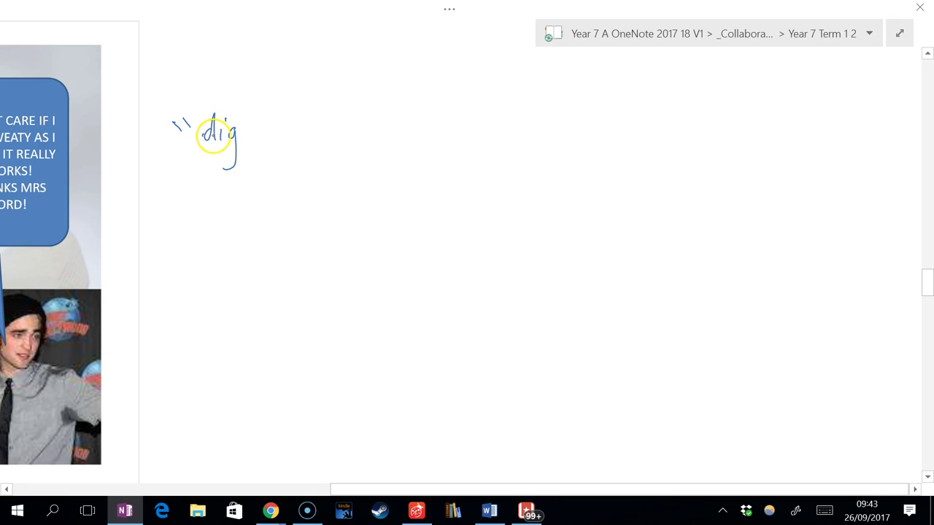
left_click_drag(200, 134, 264, 127)
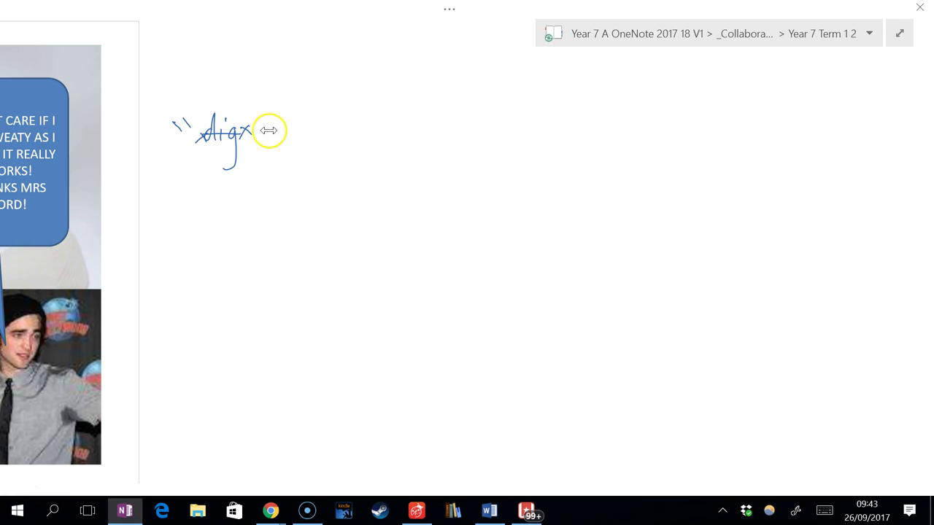
Rewrite the word as 'disgusted' and close the quotation marks.
mouse_move(300, 123)
left_mouse_down()
mouse_move(294, 129)
mouse_move(316, 132)
mouse_move(317, 110)
left_mouse_up()
left_click_drag(322, 125, 375, 133)
left_click_drag(364, 121, 394, 129)
left_click_drag(399, 102, 403, 131)
left_click_drag(411, 97, 419, 110)
left_click(388, 153)
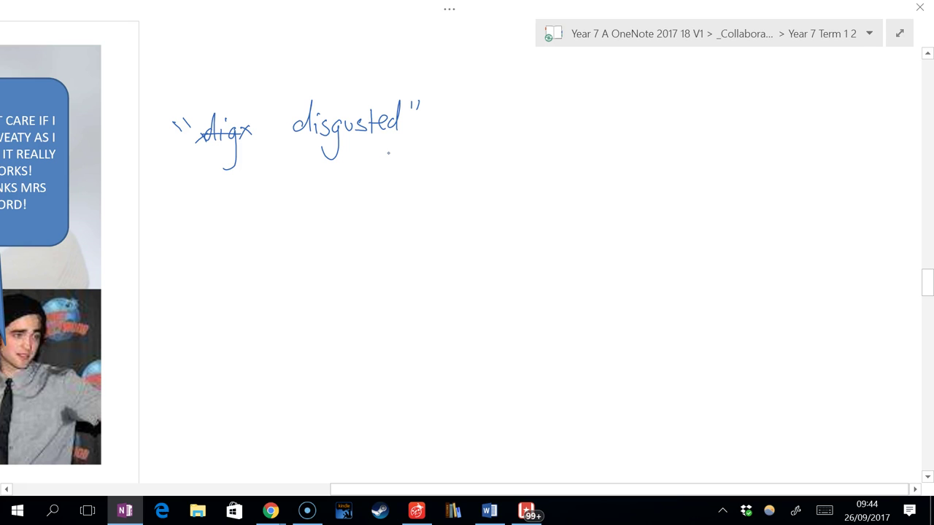
Highlight the 'dis' prefix of 'disgusted' with the yellow highlighter.
left_click(449, 9)
left_click(304, 55)
left_click(319, 125)
mouse_move(318, 126)
left_mouse_down()
mouse_move(330, 131)
mouse_move(301, 111)
left_mouse_up()
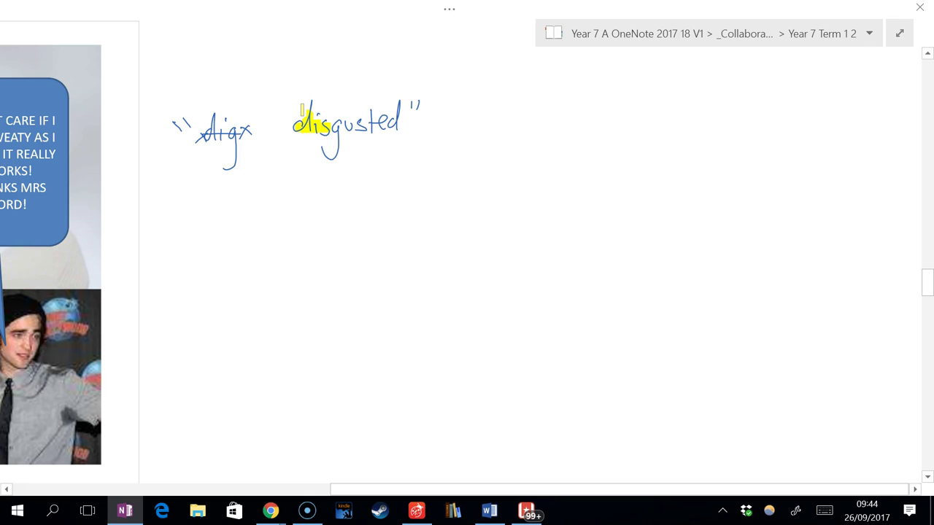
Return to the pen and add a small mark after the closing quotes.
left_click(455, 8)
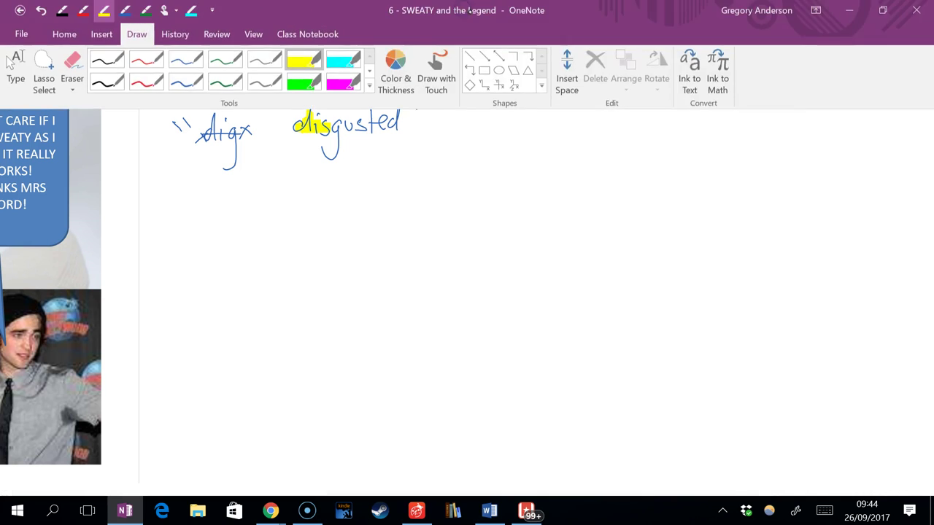
left_click_drag(411, 102, 413, 112)
left_click_drag(417, 102, 419, 111)
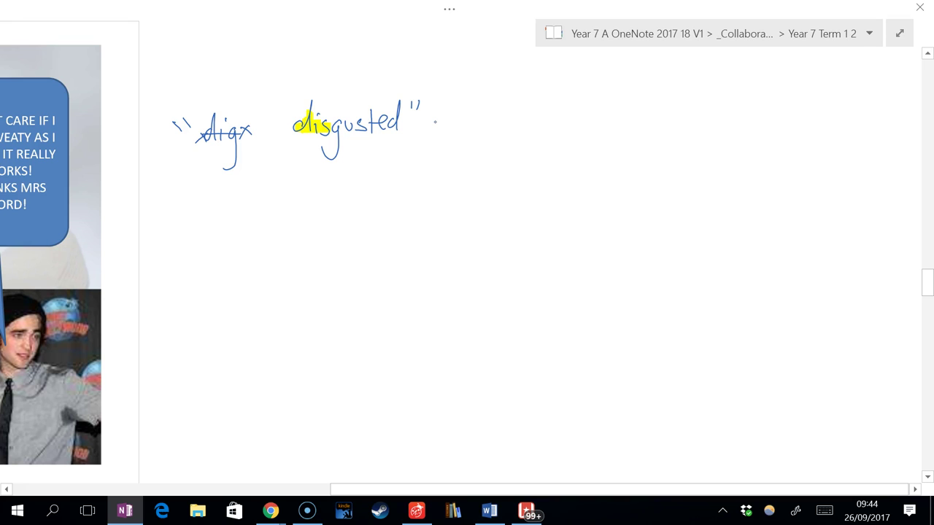
Handwrite 'foul, nasty, repulsive,' after the quoted 'disgusted'.
mouse_move(474, 102)
left_mouse_down()
mouse_move(463, 138)
mouse_move(498, 110)
mouse_move(501, 124)
left_mouse_up()
mouse_move(530, 123)
left_mouse_down()
mouse_move(527, 133)
mouse_move(590, 121)
mouse_move(600, 151)
left_mouse_up()
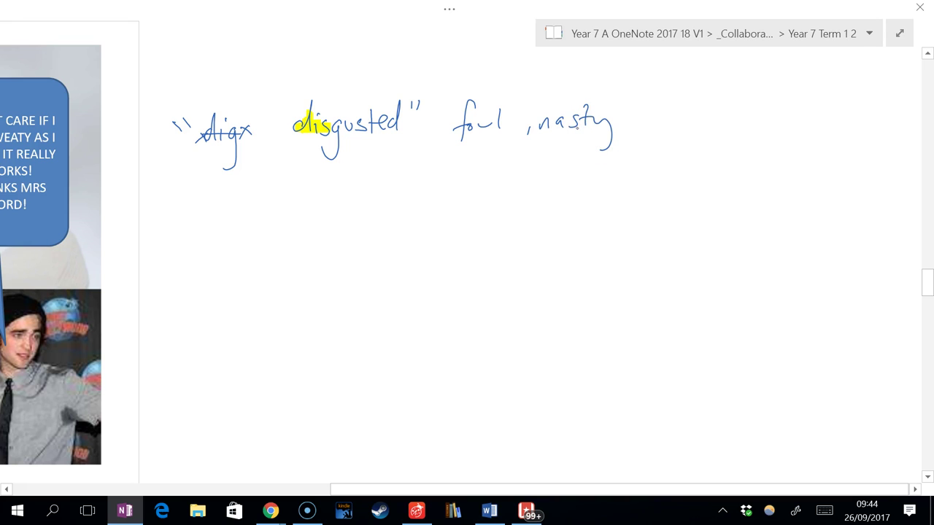
mouse_move(634, 122)
left_mouse_down()
mouse_move(631, 131)
mouse_move(664, 117)
mouse_move(689, 126)
mouse_move(727, 96)
mouse_move(766, 127)
left_mouse_up()
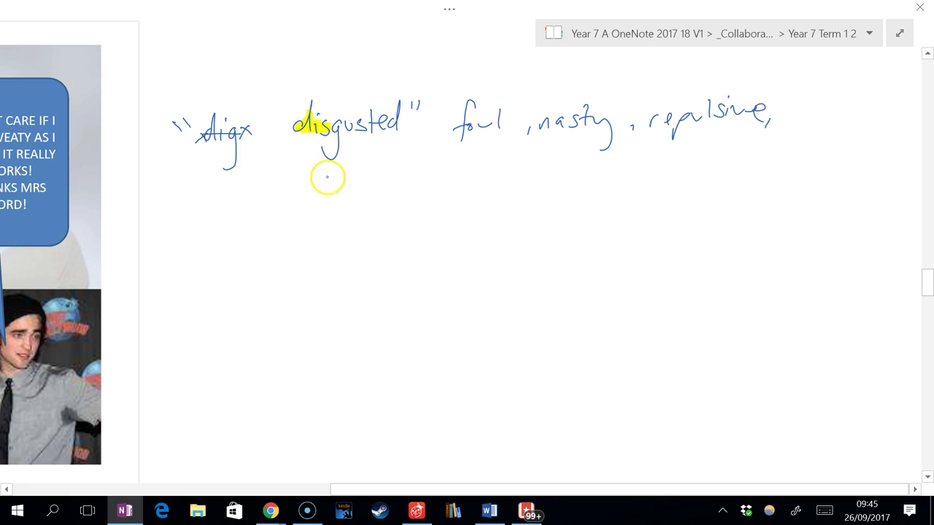
Write 'distraught' on the next line, touching up its letters, and end with a full stop.
left_click_drag(217, 192, 348, 192)
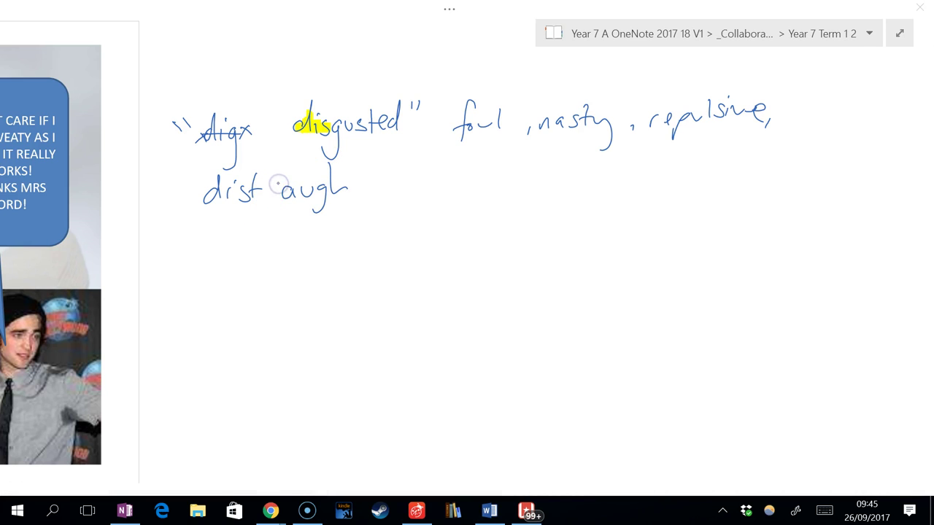
left_click(267, 186)
left_click(259, 211)
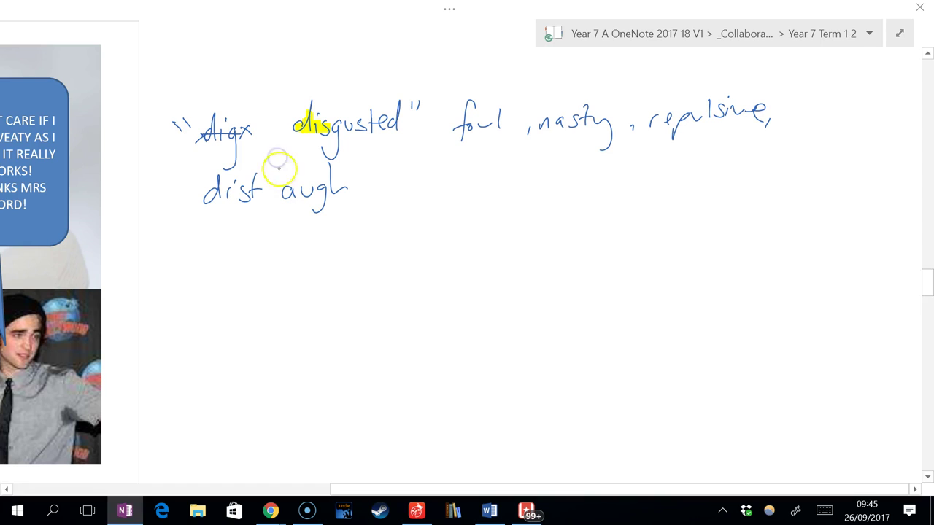
left_click(277, 181)
left_click(267, 214)
left_click(285, 182)
left_click(286, 191)
left_click(279, 180)
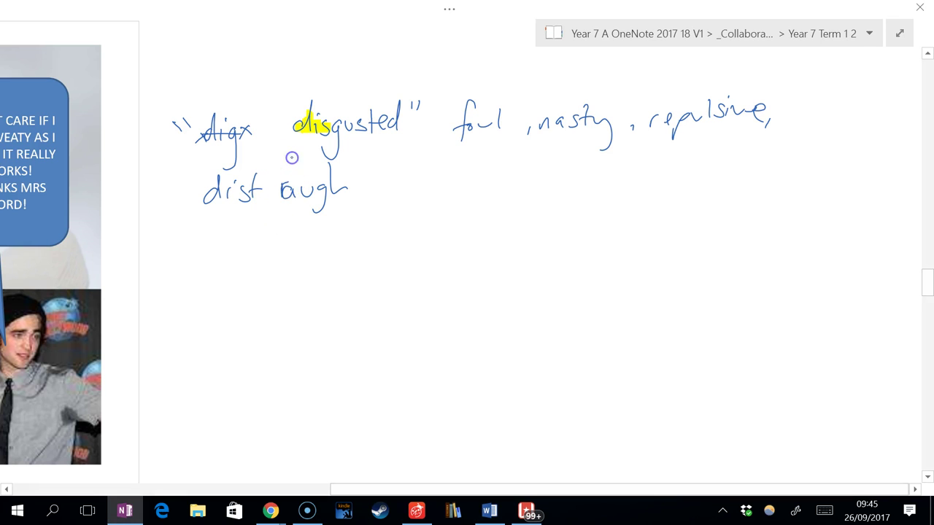
left_click(258, 181)
left_click(278, 231)
left_click(277, 184)
left_click(298, 154)
left_click(349, 179)
left_click_drag(353, 162, 354, 194)
left_click_drag(343, 181, 364, 178)
left_click(314, 184)
left_click(383, 191)
Scroll the page up, down and left until the whole S.W.E.A.T.Y slide sits beside the ink.
scroll(596, 308, "up", 3)
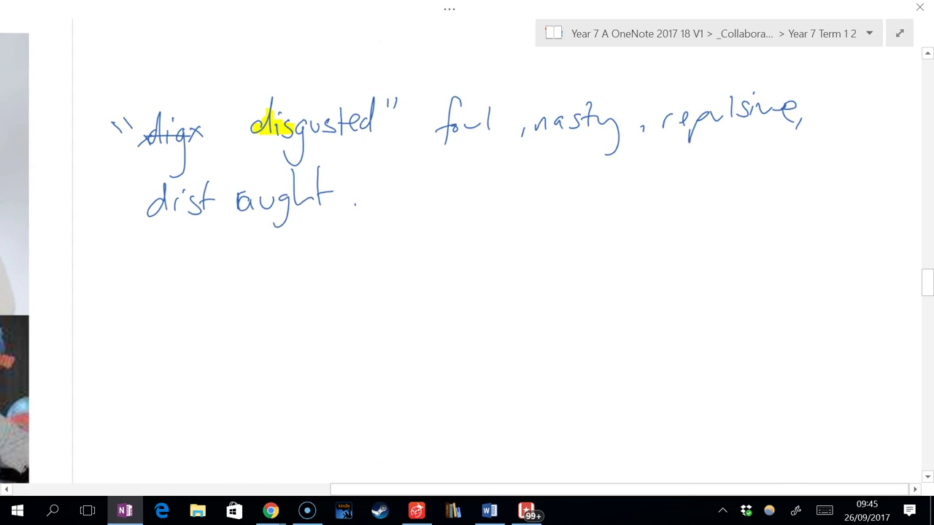
scroll(466, 263, "up", 5)
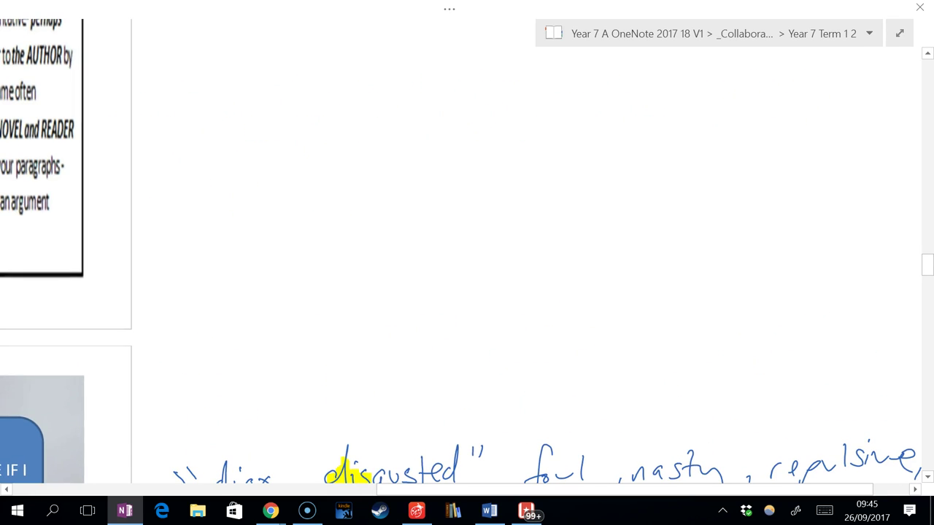
scroll(521, 146, "down", 4)
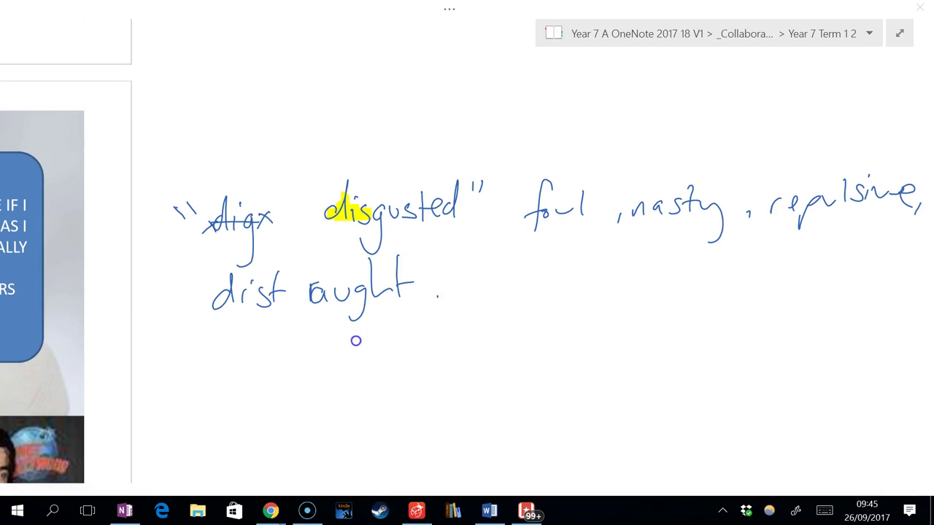
scroll(411, 416, "down", 4)
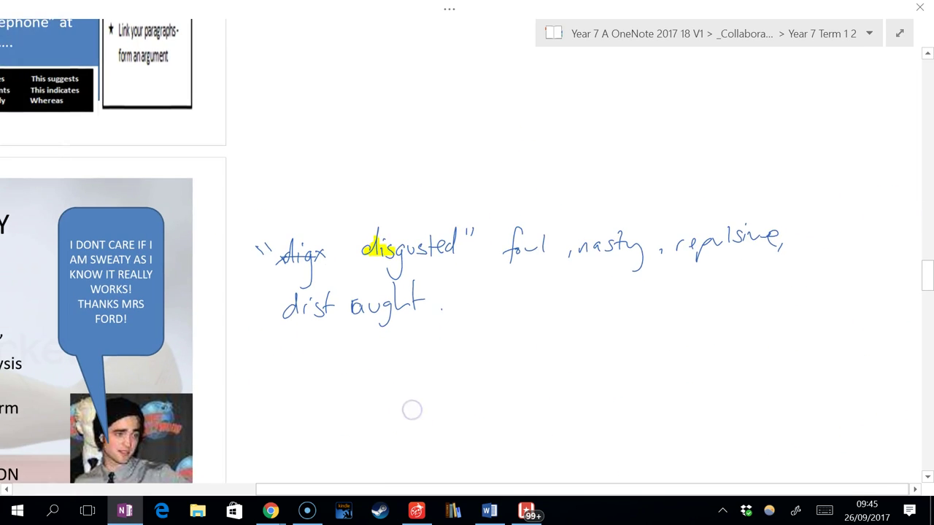
scroll(496, 348, "left", 5)
scroll(496, 349, "down", 1)
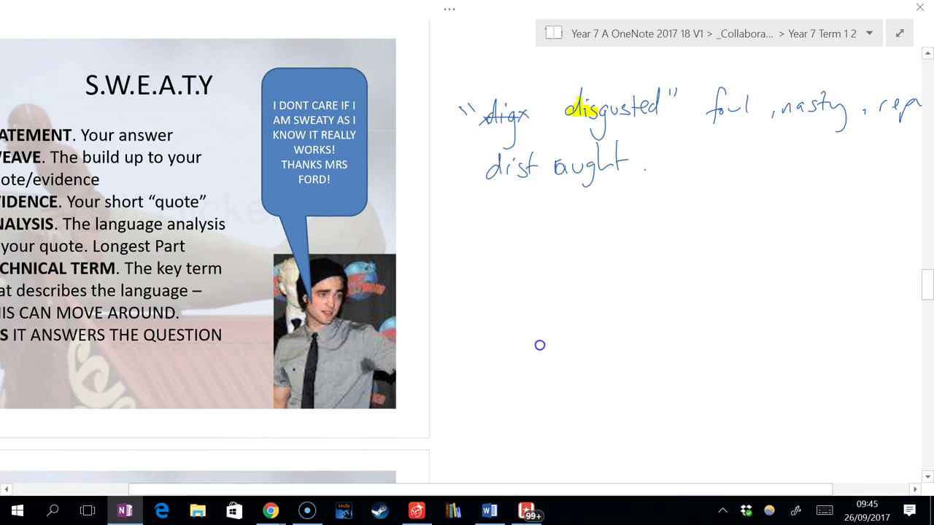
scroll(467, 262, "right", 3)
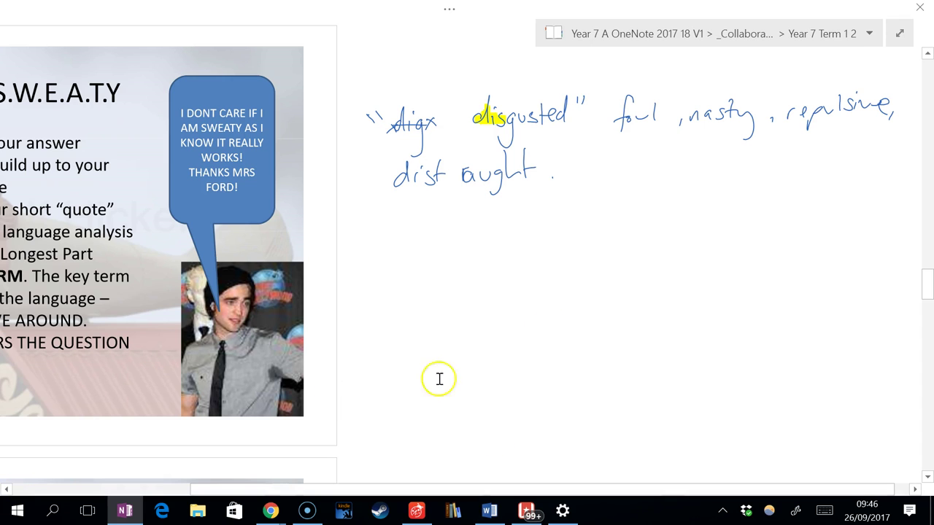
scroll(583, 316, "left", 5)
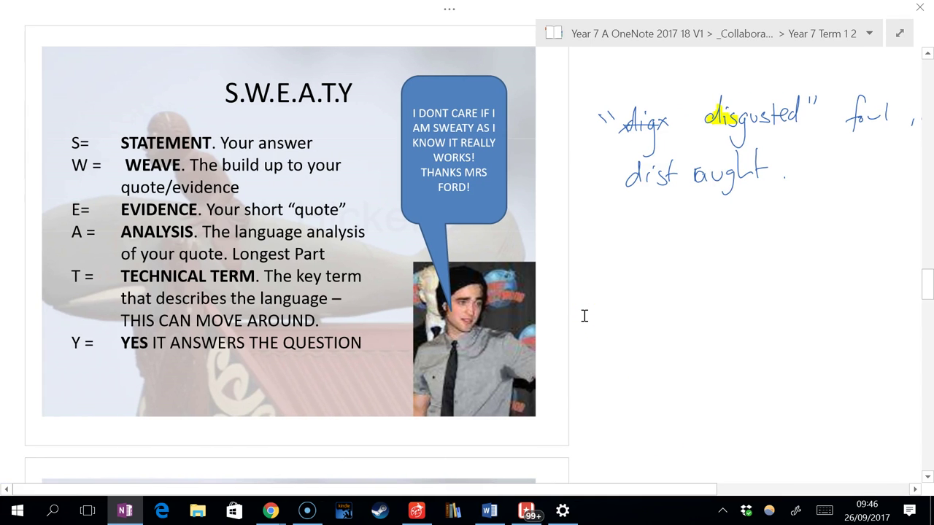
In green ink, loop the S.W.E.A.T.Y title, number the steps, underline YES and 'Your answer'.
left_click(450, 8)
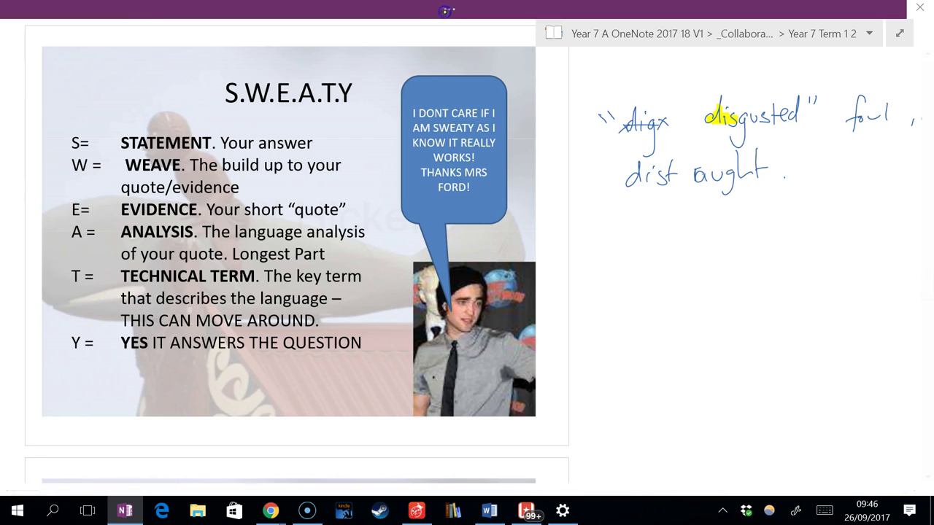
left_click(311, 63)
mouse_move(233, 73)
left_mouse_down()
mouse_move(246, 91)
mouse_move(248, 80)
mouse_move(296, 79)
mouse_move(303, 98)
mouse_move(348, 76)
left_mouse_up()
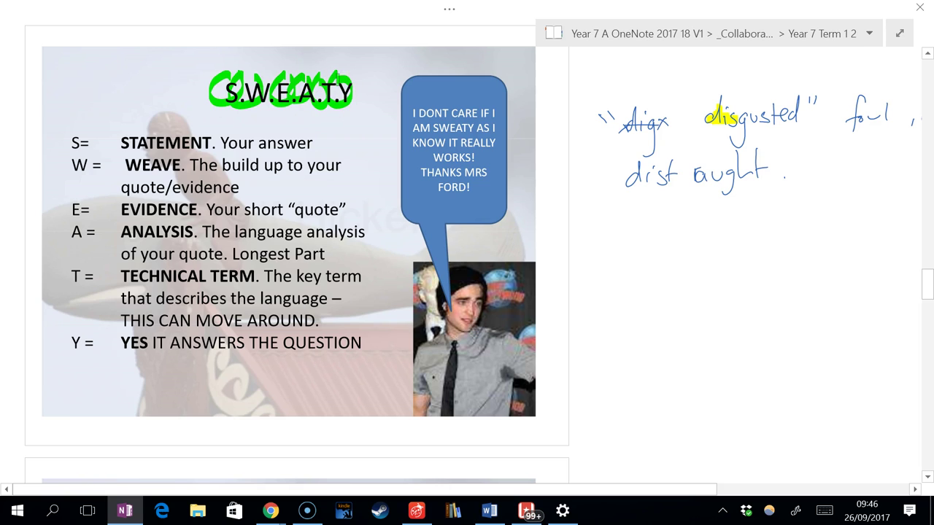
left_click_drag(49, 126, 55, 355)
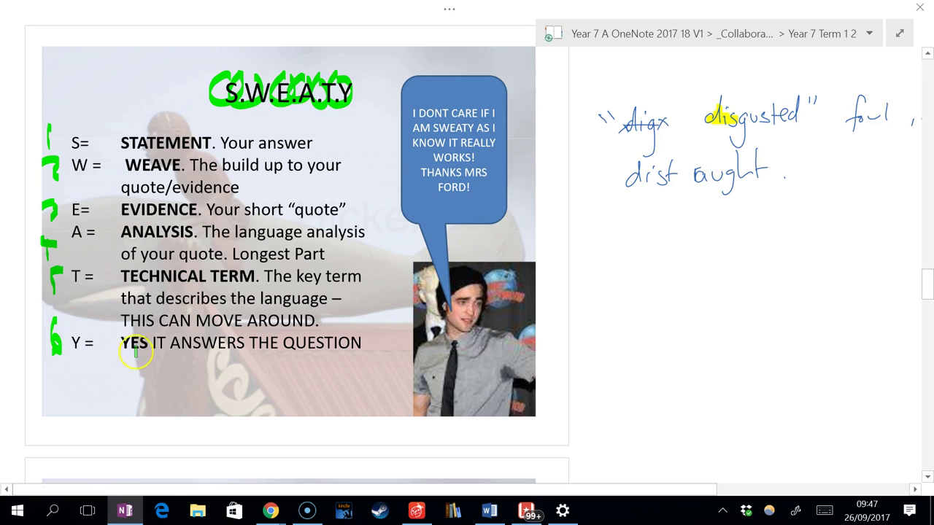
mouse_move(137, 351)
left_mouse_down()
mouse_move(127, 351)
mouse_move(137, 333)
left_mouse_up()
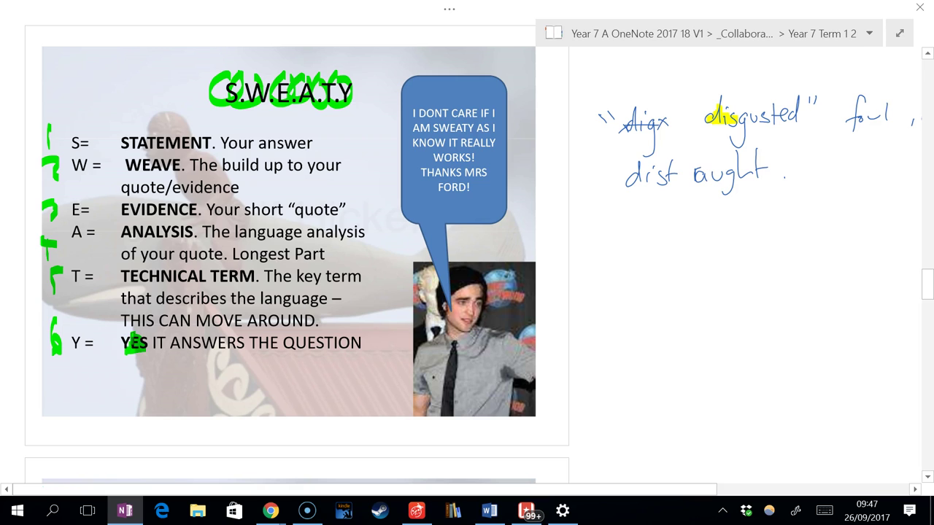
left_click_drag(213, 150, 311, 143)
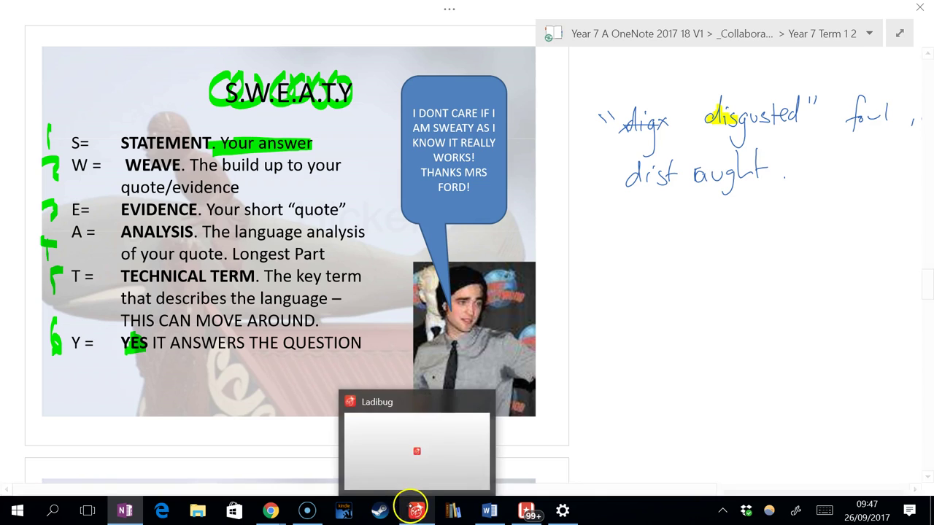
Open the Ladibug document camera viewer, then close it to get back to OneNote.
left_click(416, 510)
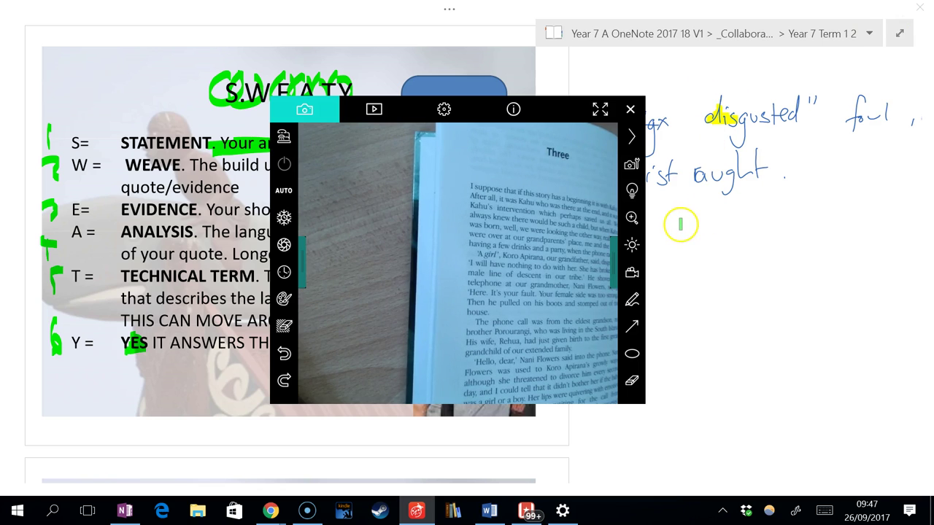
left_click(603, 109)
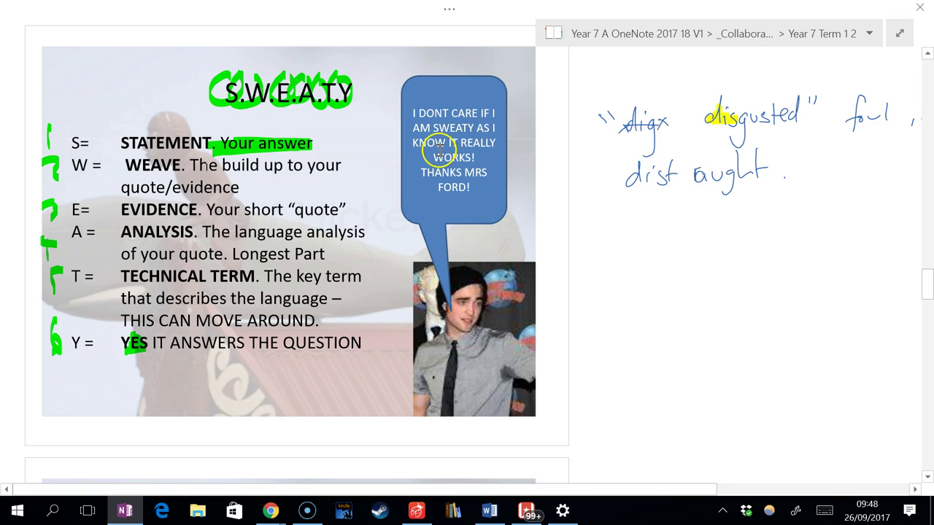
Scroll down to the blank space below the notes and select the red pen.
left_click(648, 207)
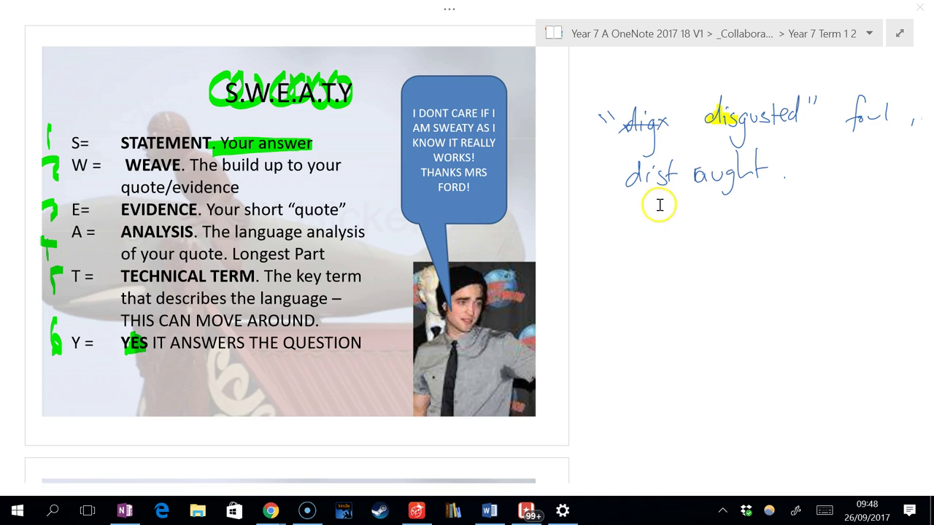
scroll(636, 213, "down", 2)
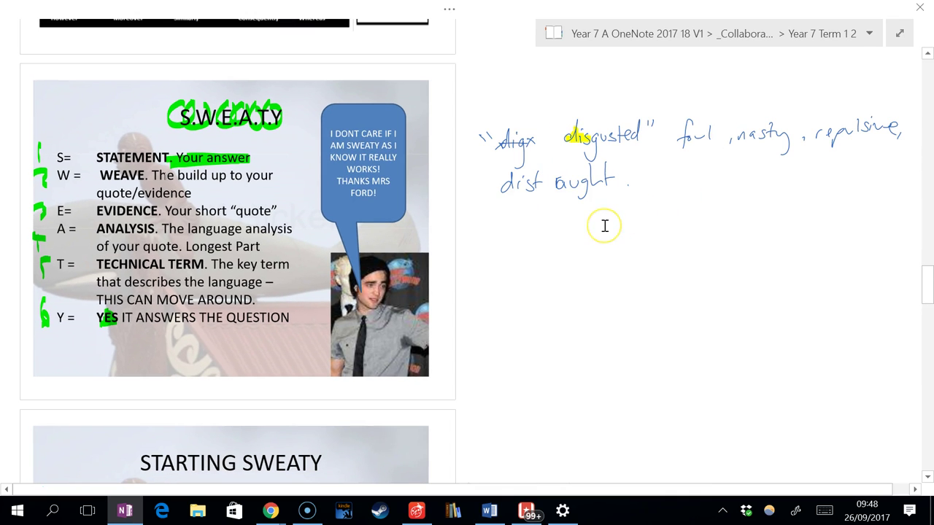
scroll(604, 226, "down", 1)
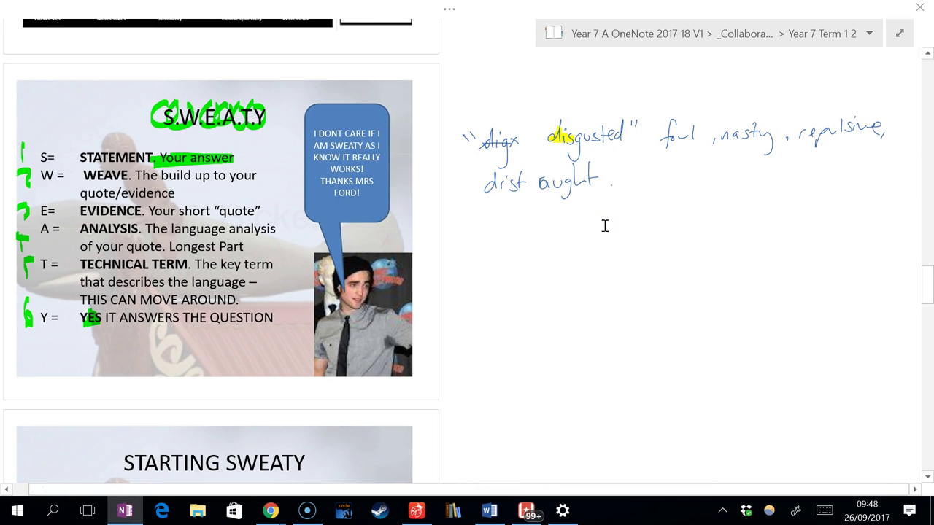
left_click(448, 8)
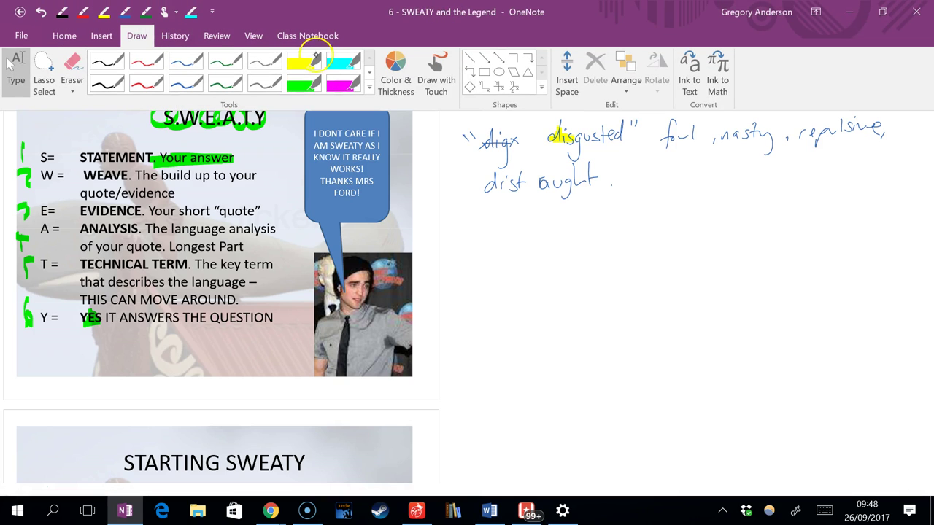
left_click(153, 85)
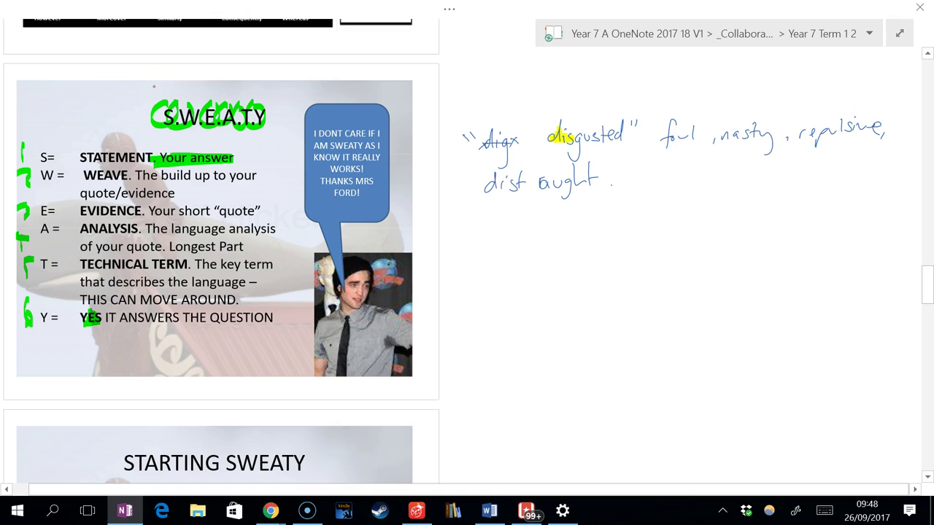
Handwrite the heading 'Question' in red below the notes and underline it.
scroll(540, 400, "right", 5)
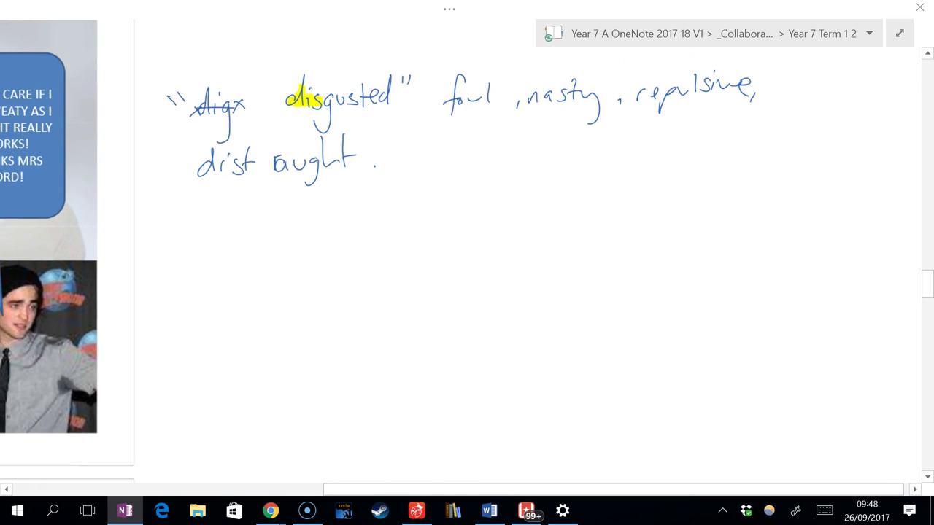
left_click(176, 210)
left_click_drag(177, 212, 281, 210)
left_click_drag(161, 229, 288, 224)
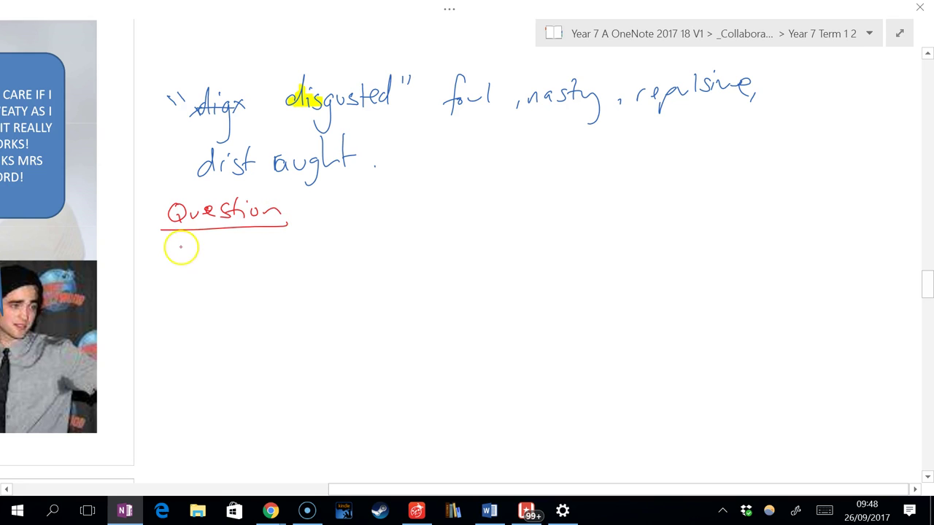
Write 'What do we learn about Koro?' beneath the heading.
mouse_move(175, 249)
left_mouse_down()
mouse_move(219, 268)
mouse_move(226, 249)
mouse_move(338, 256)
left_mouse_up()
mouse_move(383, 234)
left_mouse_down()
mouse_move(385, 257)
mouse_move(387, 246)
mouse_move(436, 252)
mouse_move(486, 236)
mouse_move(598, 248)
mouse_move(649, 235)
left_mouse_up()
left_click(650, 247)
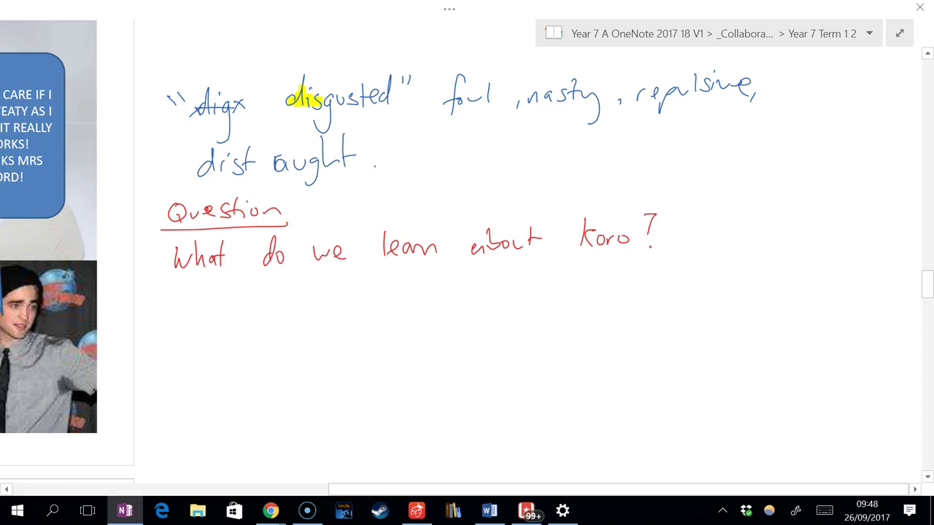
left_click_drag(537, 238, 544, 248)
Pan over to the SWEATY slide, select the green pen, then pan back to the red question.
left_click_drag(185, 399, 793, 396)
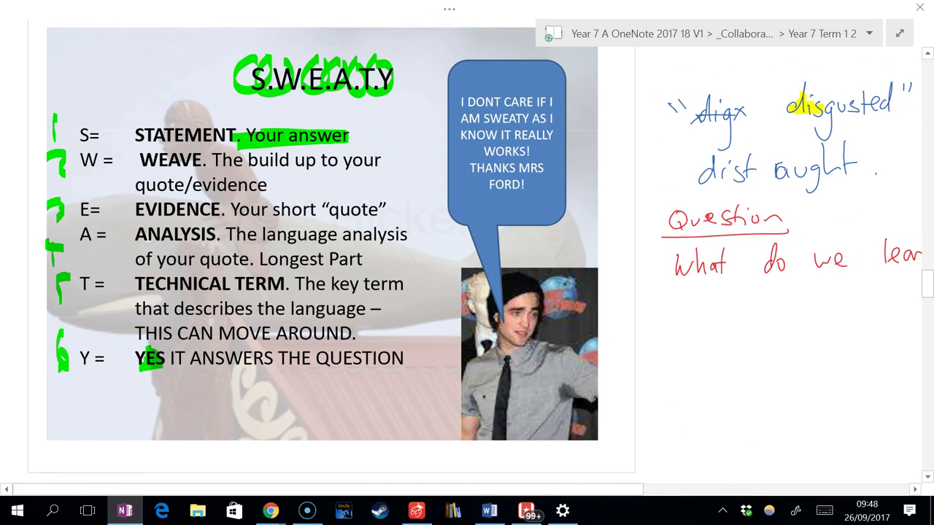
left_click(900, 34)
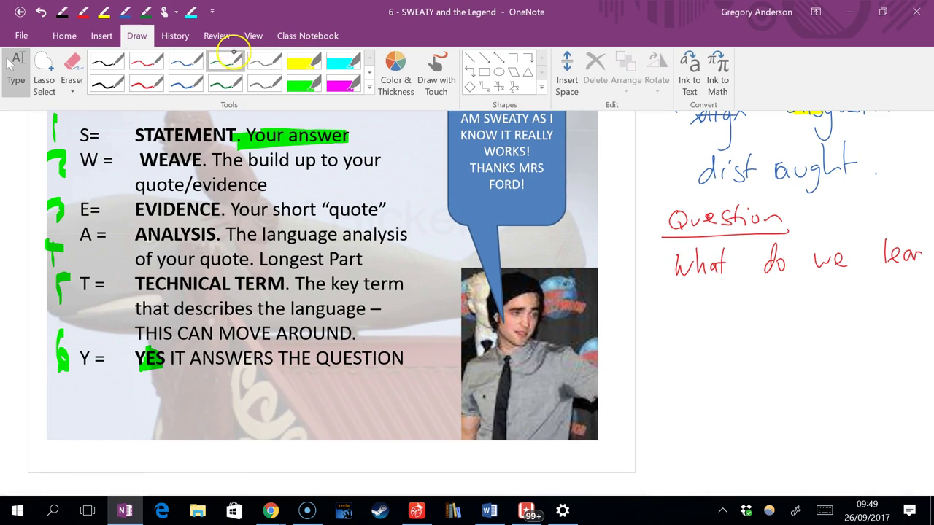
left_click(234, 56)
left_click_drag(728, 408, 238, 385)
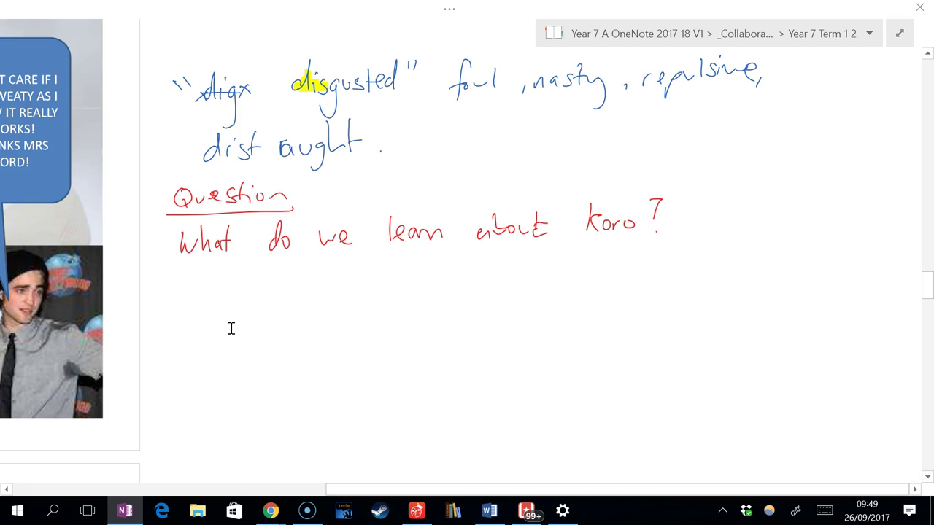
In green ink, write 'Ihimaera presents Koro as having', crossing out the misspelt false start.
mouse_move(180, 279)
left_mouse_down()
mouse_move(180, 312)
mouse_move(210, 302)
left_mouse_up()
left_click_drag(216, 291, 218, 306)
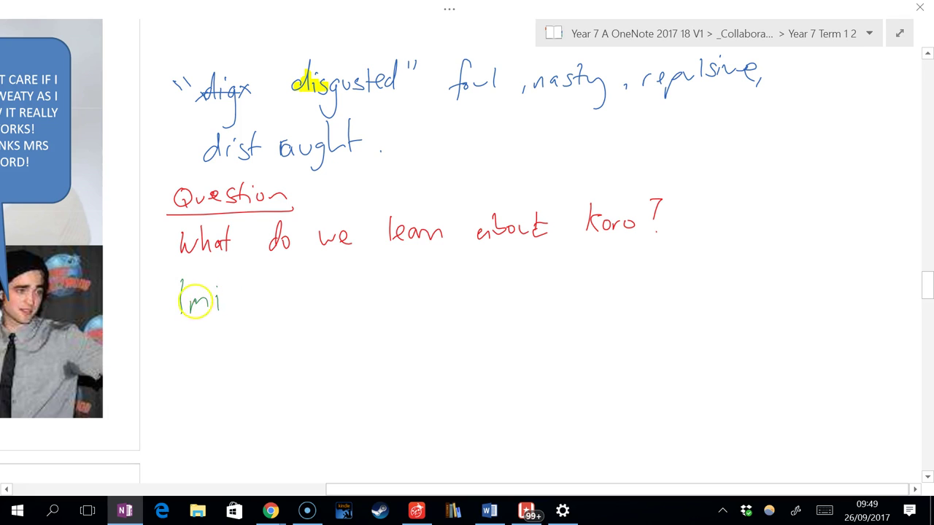
left_click_drag(171, 302, 239, 292)
left_click_drag(162, 299, 174, 312)
left_click_drag(173, 299, 163, 312)
left_click_drag(233, 305, 262, 278)
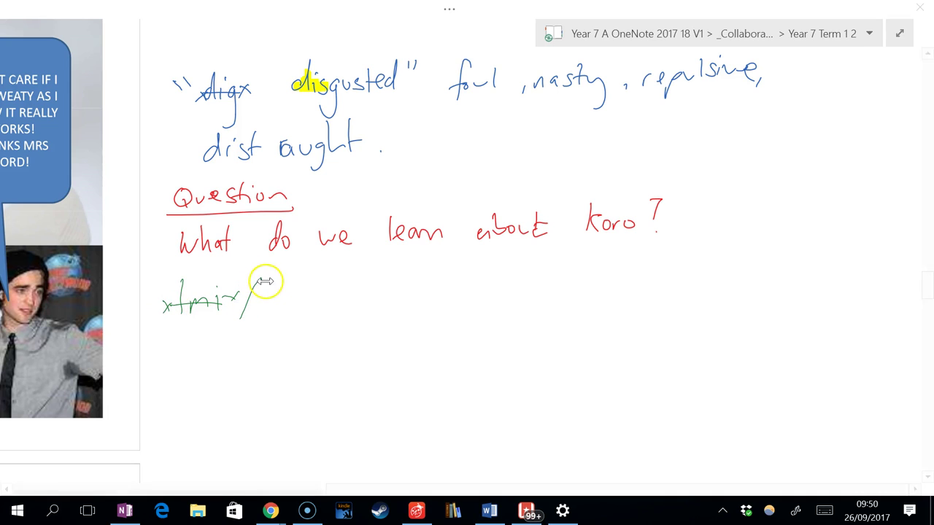
mouse_move(282, 276)
left_mouse_down()
mouse_move(291, 312)
mouse_move(393, 293)
mouse_move(400, 302)
left_mouse_up()
left_click(299, 290)
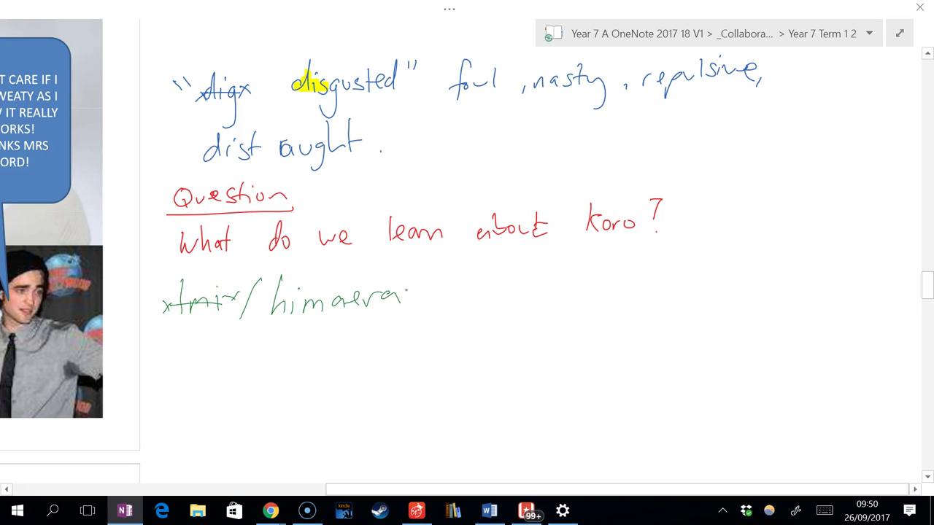
mouse_move(444, 289)
left_mouse_down()
mouse_move(514, 295)
mouse_move(548, 283)
mouse_move(562, 294)
mouse_move(644, 281)
left_mouse_up()
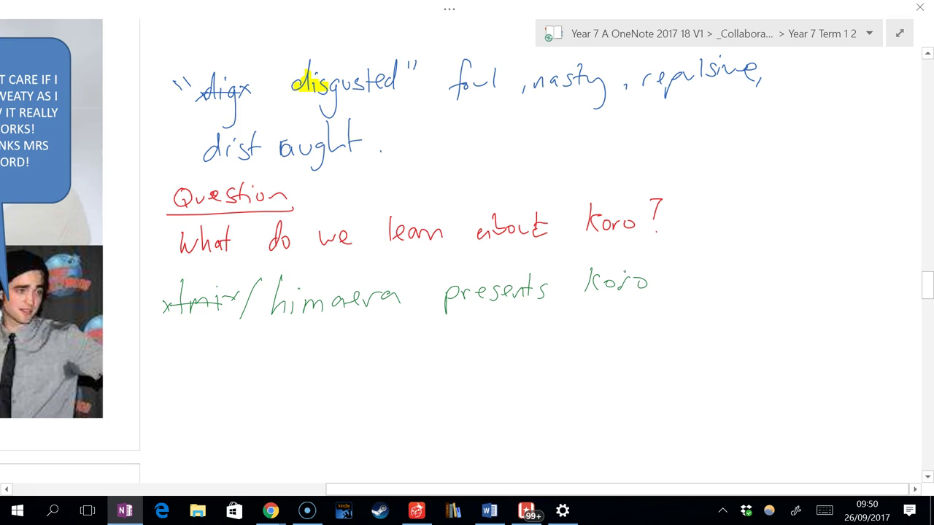
left_click_drag(700, 274, 709, 287)
mouse_move(759, 257)
left_mouse_down()
mouse_move(771, 286)
mouse_move(844, 271)
mouse_move(838, 306)
left_mouse_up()
Finish the sentence on the next line with 'a ... temper.'.
left_click_drag(162, 353, 206, 358)
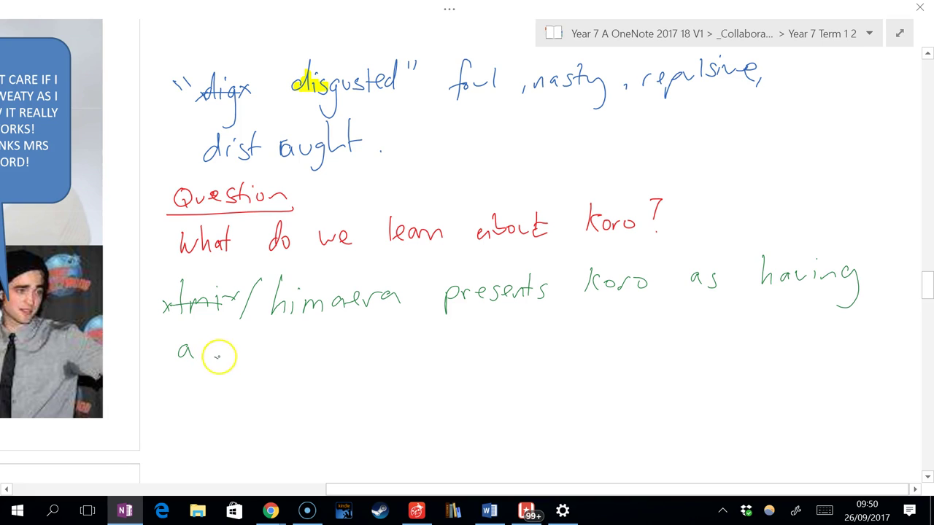
left_click(228, 356)
left_click(239, 356)
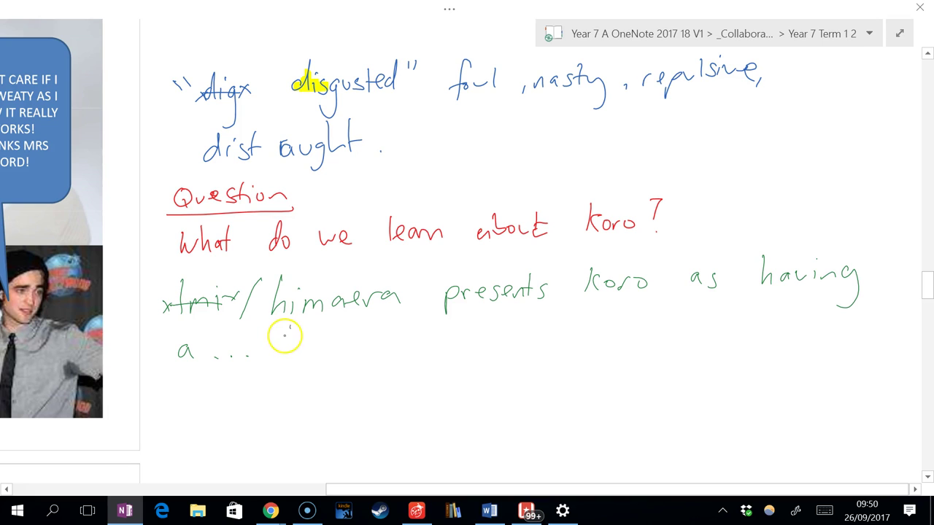
mouse_move(290, 328)
left_mouse_down()
mouse_move(286, 360)
mouse_move(337, 352)
left_mouse_up()
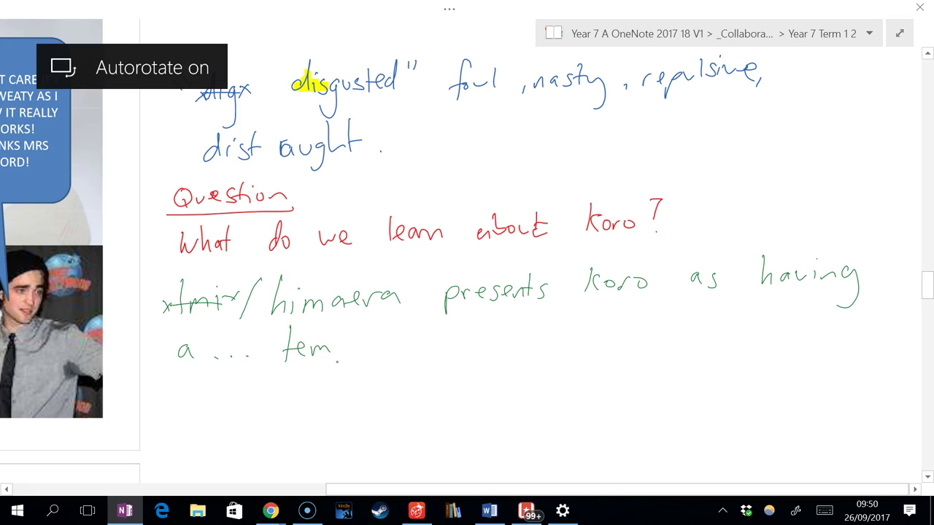
mouse_move(333, 343)
left_mouse_down()
mouse_move(343, 351)
mouse_move(378, 342)
left_mouse_up()
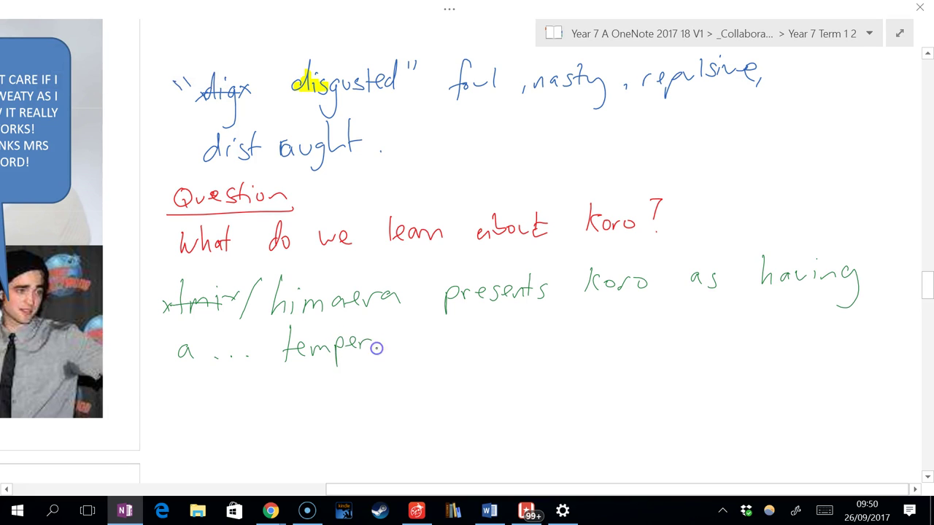
left_click(376, 348)
Circle 'W =' and 'E=' on the SWEATY slide with the cyan highlighter.
scroll(792, 423, "left", 10)
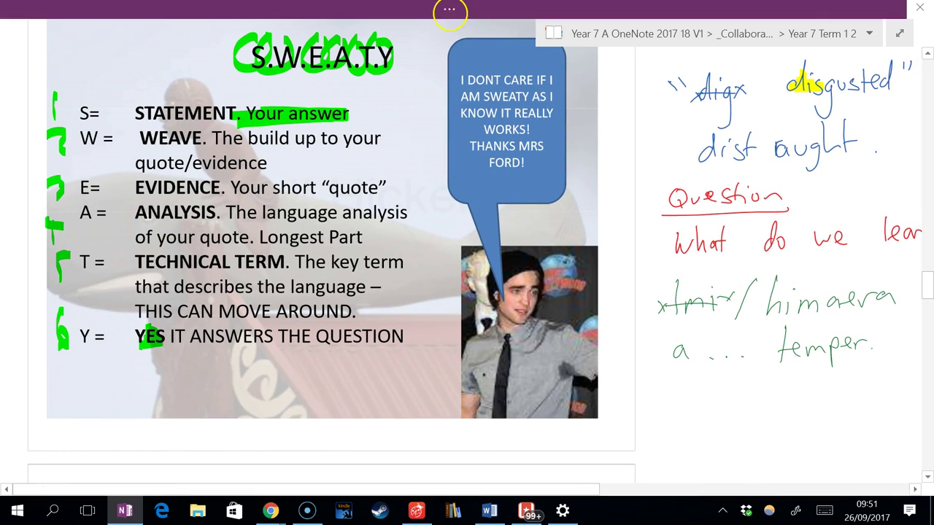
left_click(450, 9)
left_click(339, 71)
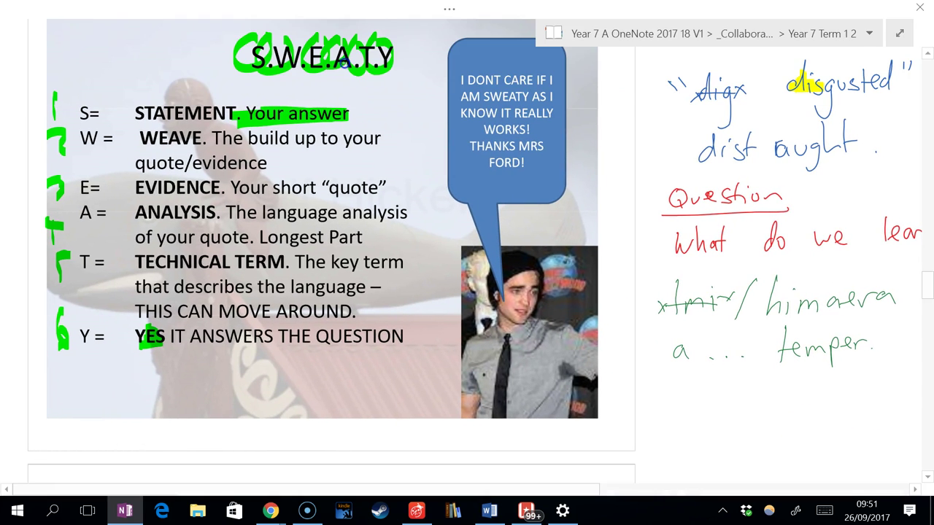
mouse_move(104, 132)
left_mouse_down()
mouse_move(76, 152)
mouse_move(109, 129)
left_mouse_up()
left_click_drag(96, 165, 98, 168)
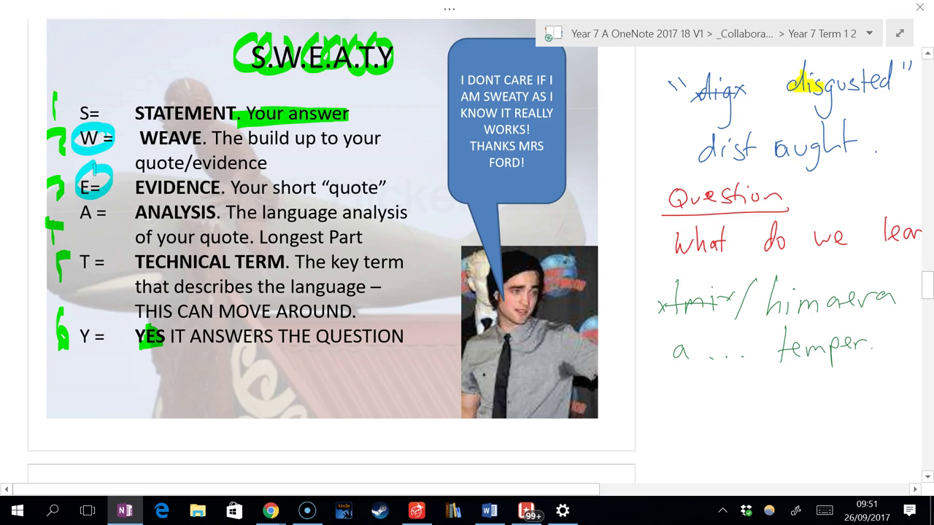
scroll(725, 407, "right", 2)
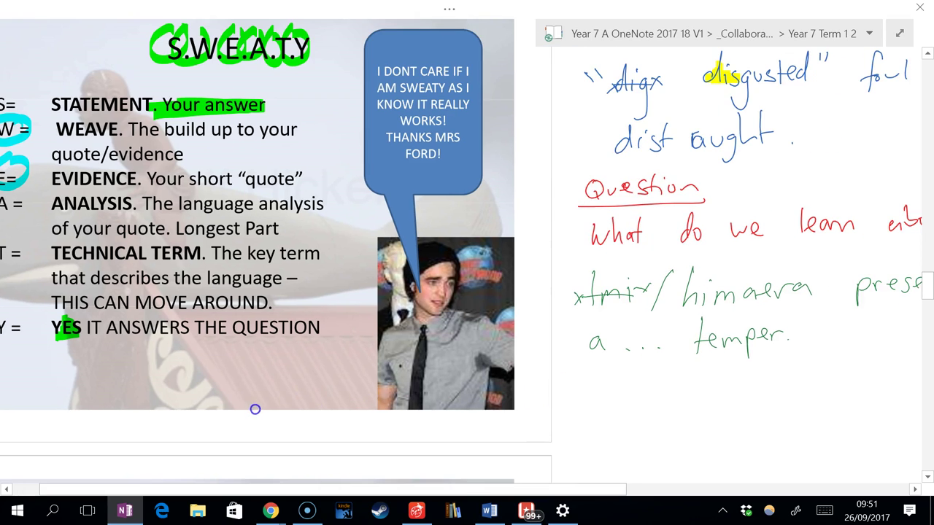
scroll(255, 409, "right", 8)
Return to green ink and write 'When Koro discovers that Kahu' after the temper sentence.
left_click(449, 8)
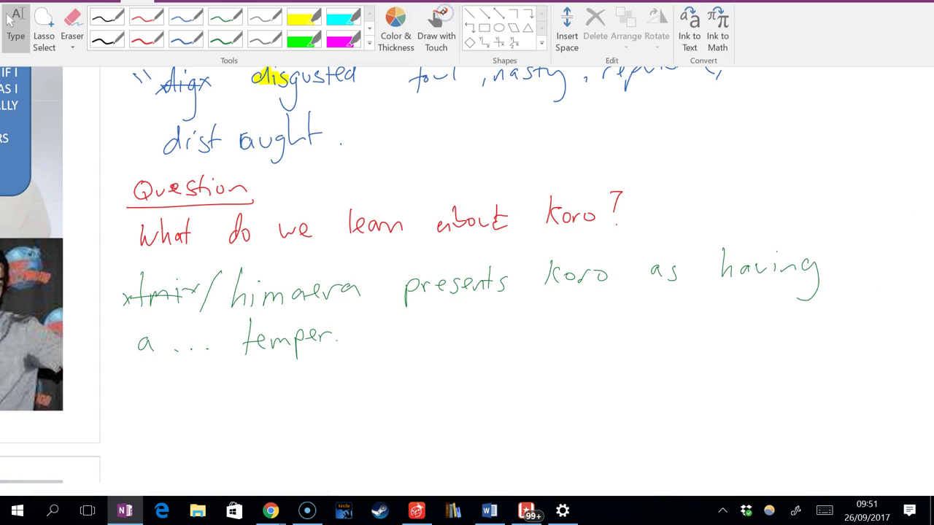
left_click(233, 82)
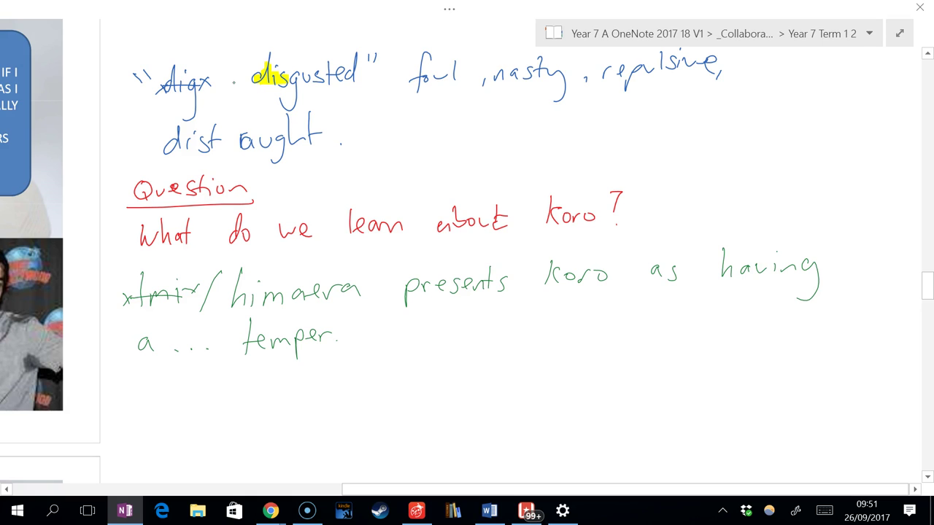
left_click_drag(359, 320, 417, 337)
mouse_move(460, 305)
left_mouse_down()
mouse_move(458, 334)
mouse_move(511, 318)
left_mouse_up()
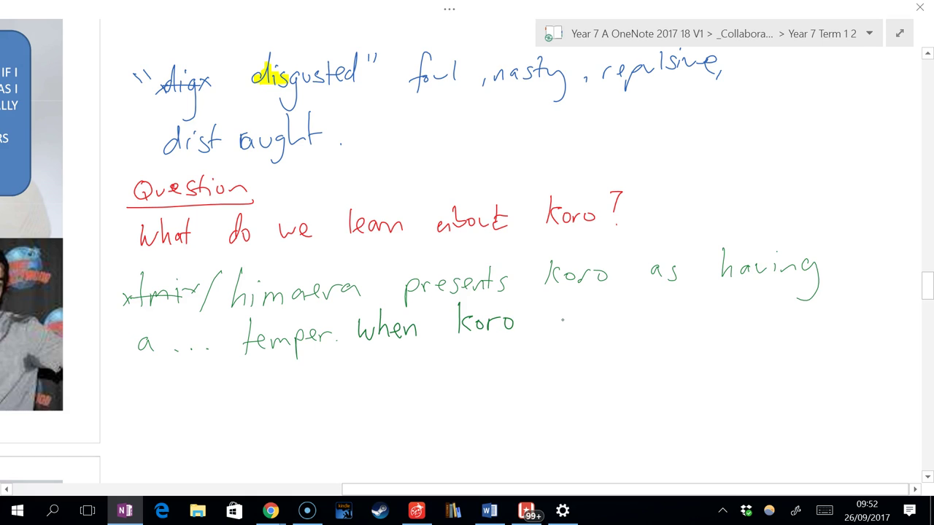
mouse_move(564, 319)
left_mouse_down()
mouse_move(562, 328)
mouse_move(581, 332)
mouse_move(650, 321)
mouse_move(654, 333)
left_mouse_up()
left_click_drag(706, 300, 705, 325)
mouse_move(701, 309)
left_mouse_down()
mouse_move(748, 323)
mouse_move(760, 304)
mouse_move(811, 319)
mouse_move(836, 315)
left_mouse_up()
left_click_drag(846, 302, 859, 311)
Write 'is a girl,' on the next line, ending with a comma.
left_click(138, 375)
left_click_drag(139, 380, 139, 394)
left_click_drag(156, 378, 147, 394)
mouse_move(209, 377)
left_mouse_down()
mouse_move(221, 391)
mouse_move(259, 401)
left_mouse_up()
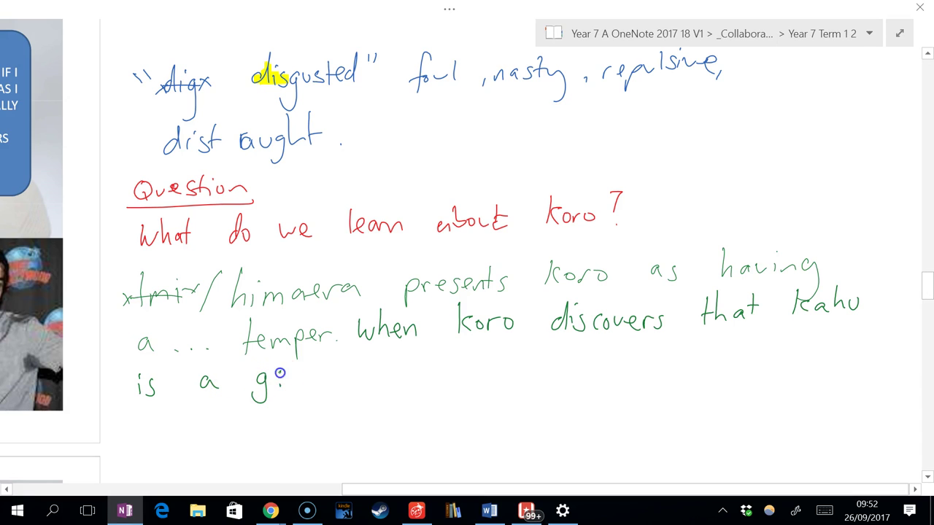
left_click_drag(278, 373, 279, 386)
left_click_drag(285, 375, 301, 385)
left_click(338, 338)
left_click(317, 388)
left_click(318, 387)
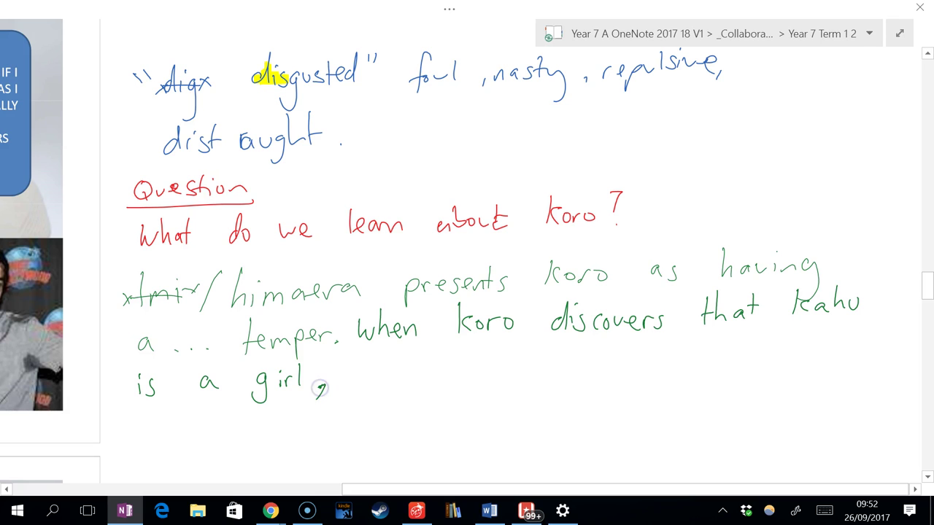
Highlight 'discovers' and circle 'When' in yellow, then go back to the green pen.
left_click(449, 9)
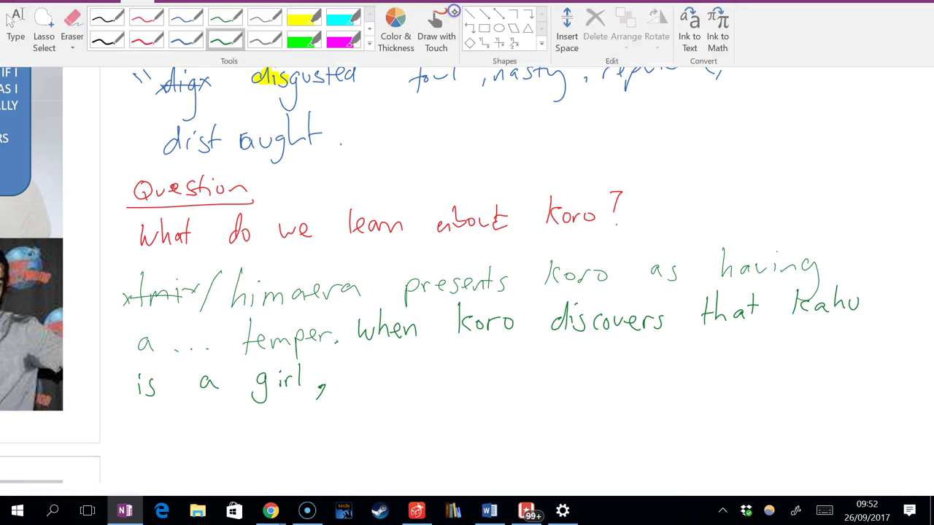
left_click(309, 64)
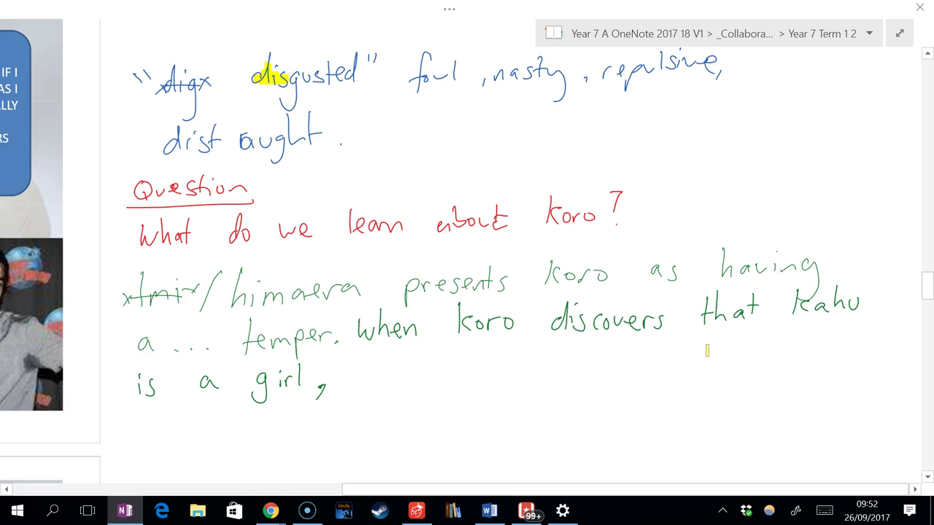
left_click_drag(553, 321, 663, 319)
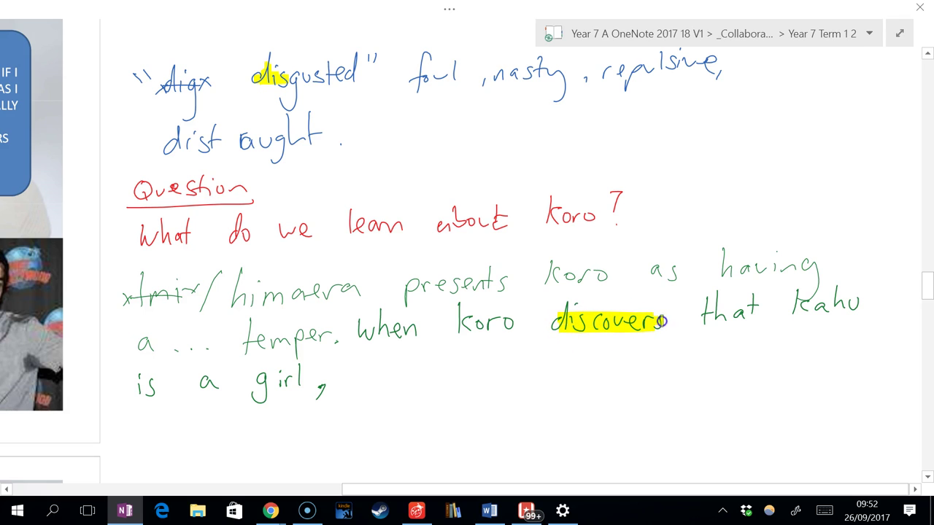
mouse_move(416, 312)
left_mouse_down()
mouse_move(350, 334)
mouse_move(425, 328)
mouse_move(394, 313)
left_mouse_up()
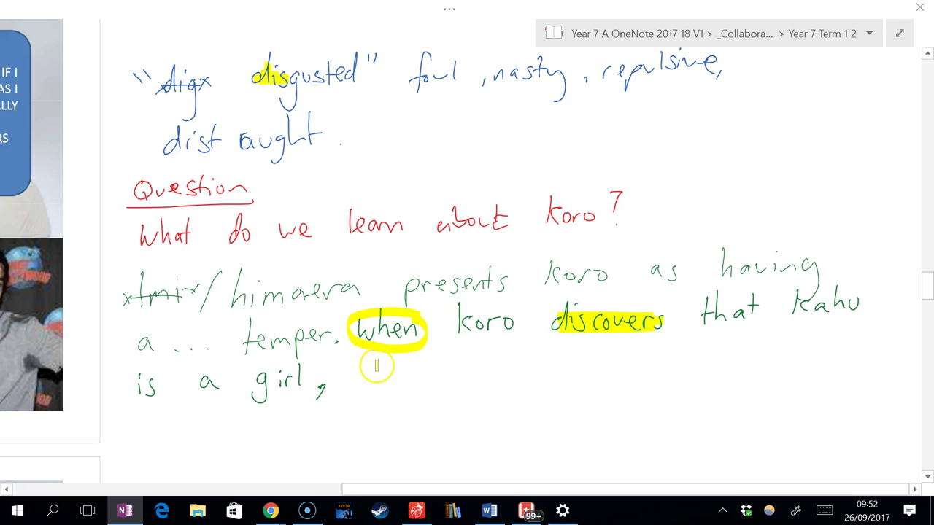
left_click(449, 9)
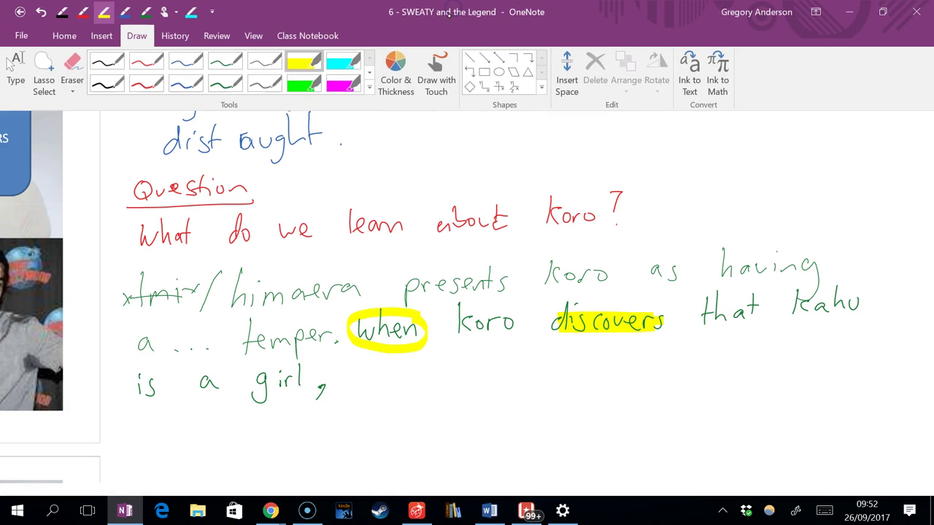
left_click(228, 84)
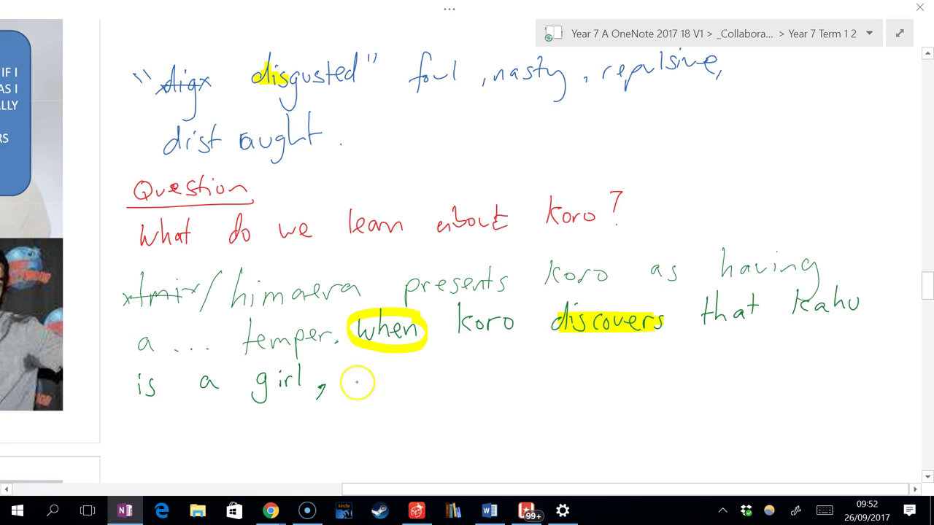
Write 'he is "disgusted".' after 'is a girl,', striking out the misspelt first attempt.
mouse_move(356, 361)
left_mouse_down()
mouse_move(373, 386)
mouse_move(431, 380)
left_mouse_up()
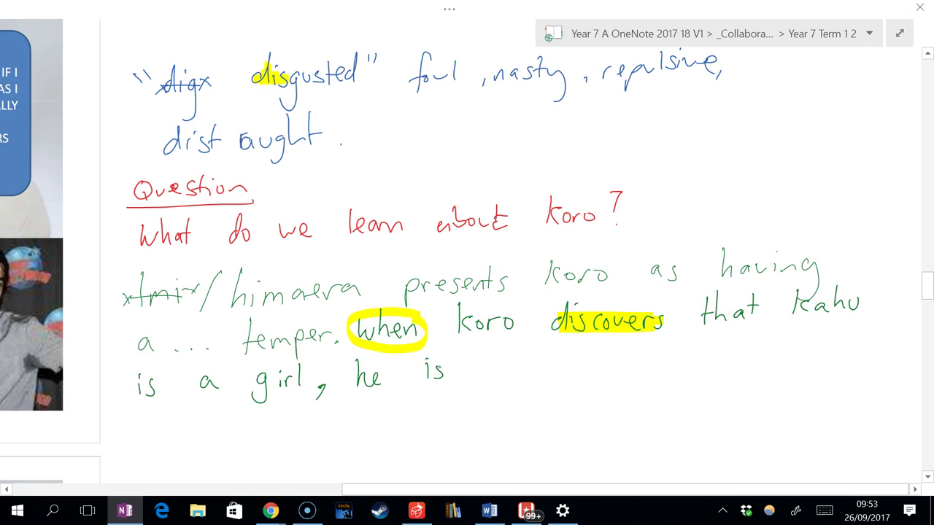
mouse_move(473, 350)
left_mouse_down()
mouse_move(528, 376)
mouse_move(523, 386)
left_mouse_up()
mouse_move(503, 368)
left_mouse_down()
mouse_move(552, 362)
mouse_move(494, 369)
mouse_move(510, 372)
left_mouse_up()
mouse_move(575, 360)
left_mouse_down()
mouse_move(567, 363)
mouse_move(577, 355)
mouse_move(582, 369)
mouse_move(601, 377)
mouse_move(630, 358)
mouse_move(632, 369)
left_mouse_up()
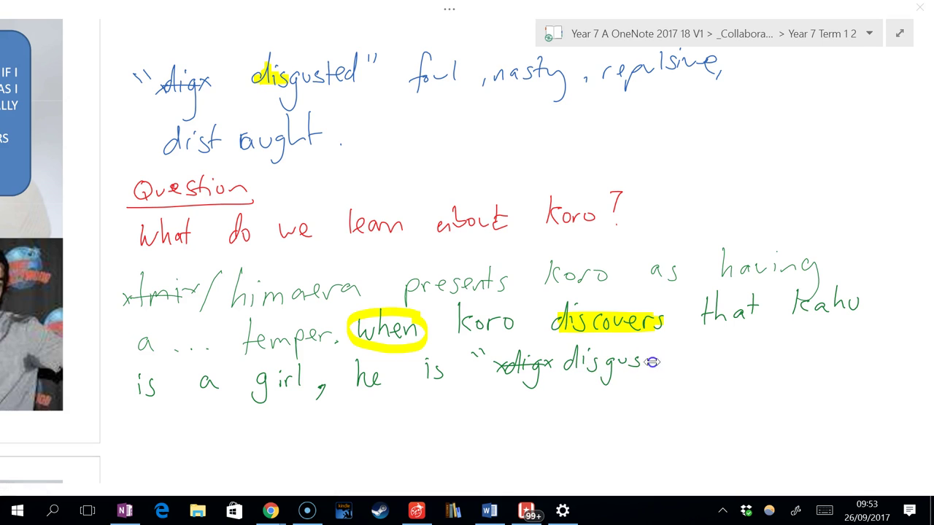
mouse_move(681, 349)
left_mouse_down()
mouse_move(683, 361)
mouse_move(695, 354)
left_mouse_up()
mouse_move(698, 356)
left_mouse_down()
mouse_move(708, 359)
mouse_move(720, 336)
left_mouse_up()
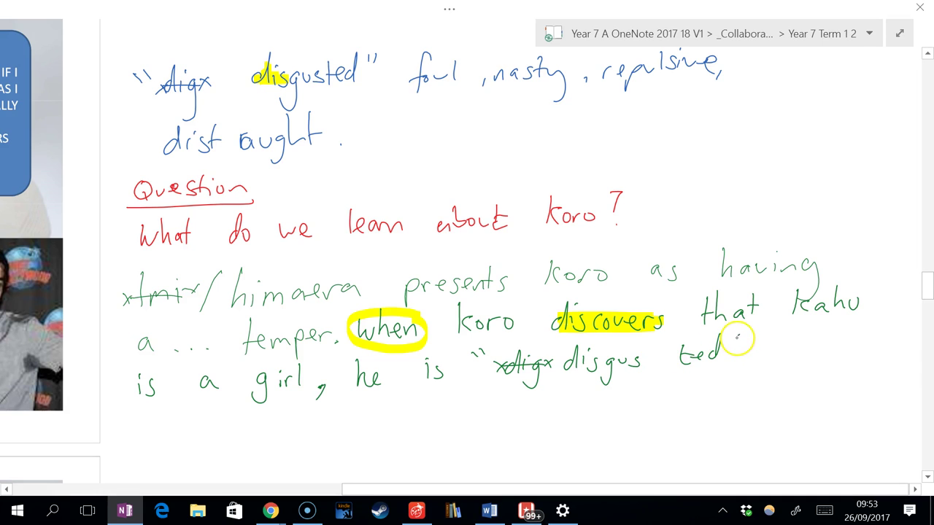
left_click_drag(736, 337, 744, 346)
left_click(754, 359)
Tick S=, W= and E= and circle T = on the SWEATY slide in green.
scroll(604, 423, "left", 10)
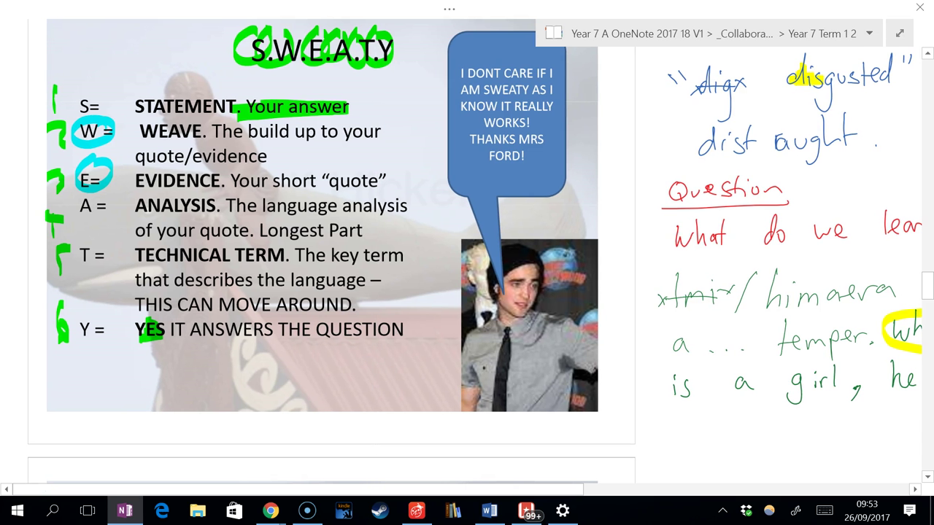
left_click_drag(106, 101, 137, 85)
left_click_drag(113, 137, 141, 124)
left_click_drag(115, 184, 146, 167)
scroll(467, 256, "right", 2)
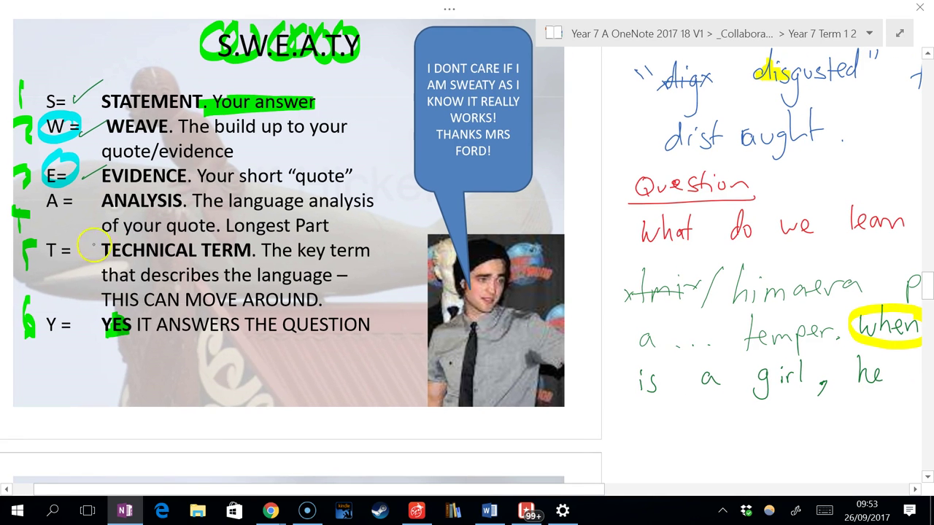
left_click_drag(80, 244, 76, 250)
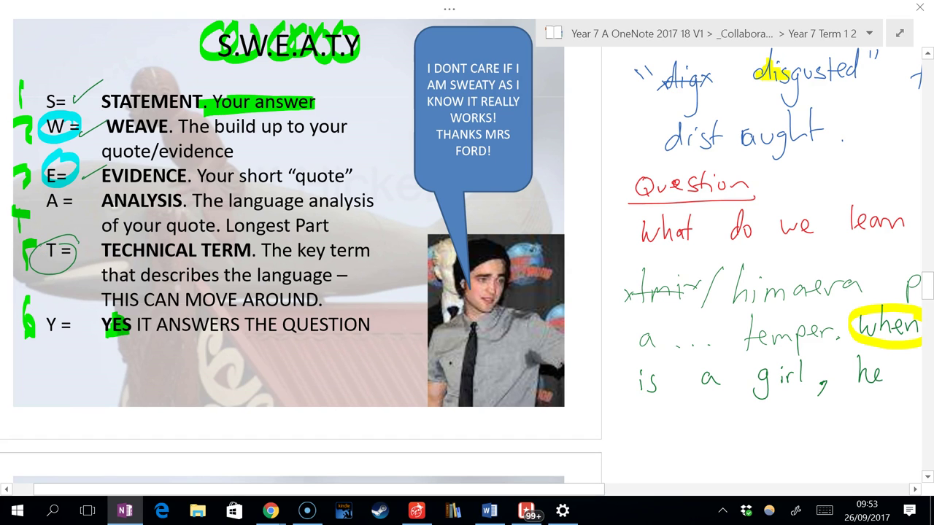
Write 'This' after the "disgusted" sentence and 'adjective' on the next line.
scroll(318, 423, "right", 5)
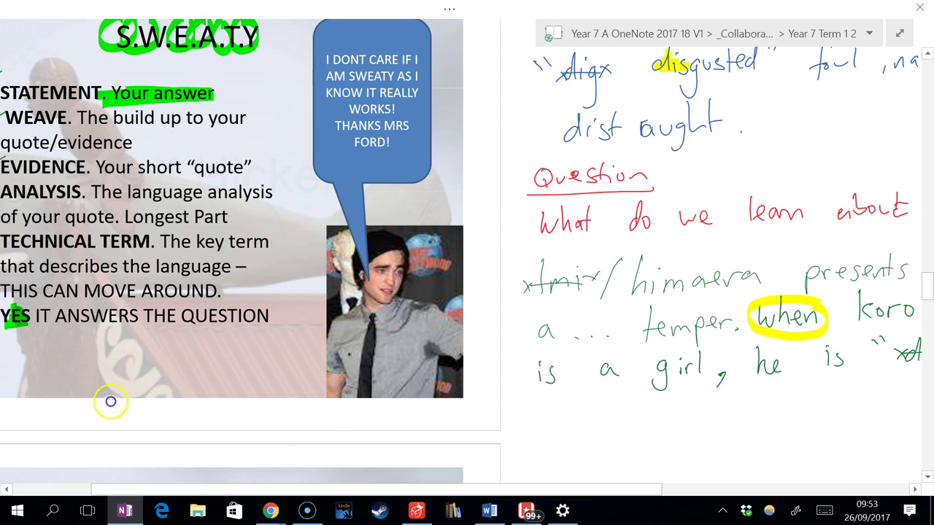
scroll(238, 396, "right", 8)
scroll(238, 396, "down", 1)
scroll(237, 396, "right", 1)
scroll(238, 396, "up", 1)
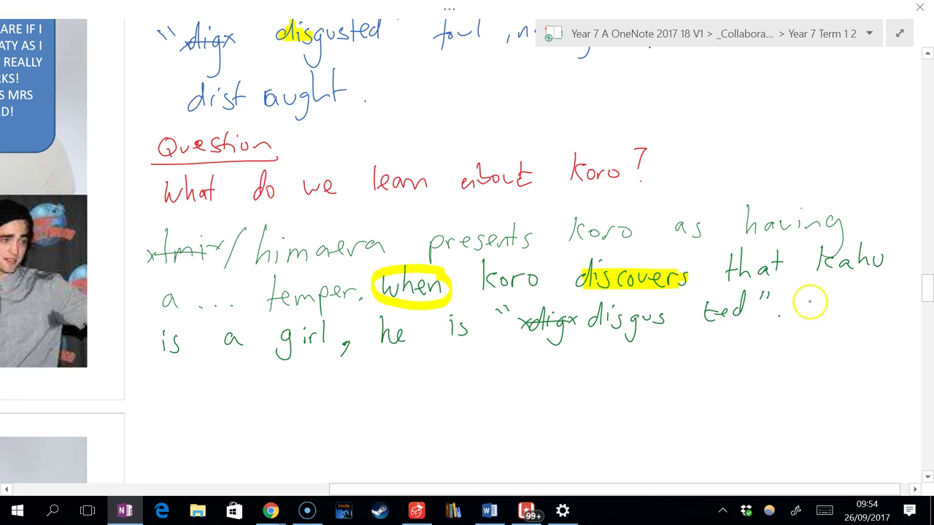
mouse_move(801, 300)
left_mouse_down()
mouse_move(817, 297)
mouse_move(816, 316)
mouse_move(846, 313)
left_mouse_up()
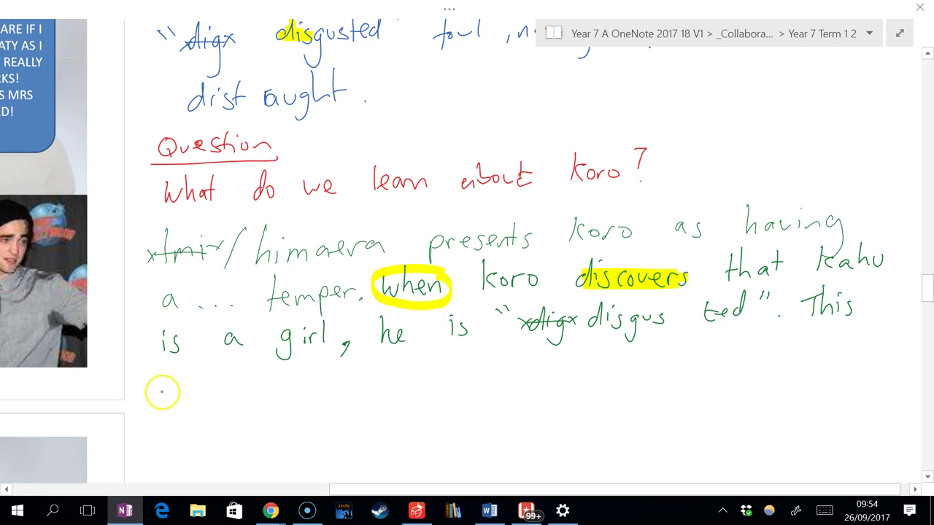
mouse_move(166, 388)
left_mouse_down()
mouse_move(157, 399)
mouse_move(172, 394)
left_mouse_up()
mouse_move(174, 394)
left_mouse_down()
mouse_move(179, 388)
mouse_move(188, 409)
mouse_move(248, 385)
mouse_move(304, 392)
left_mouse_up()
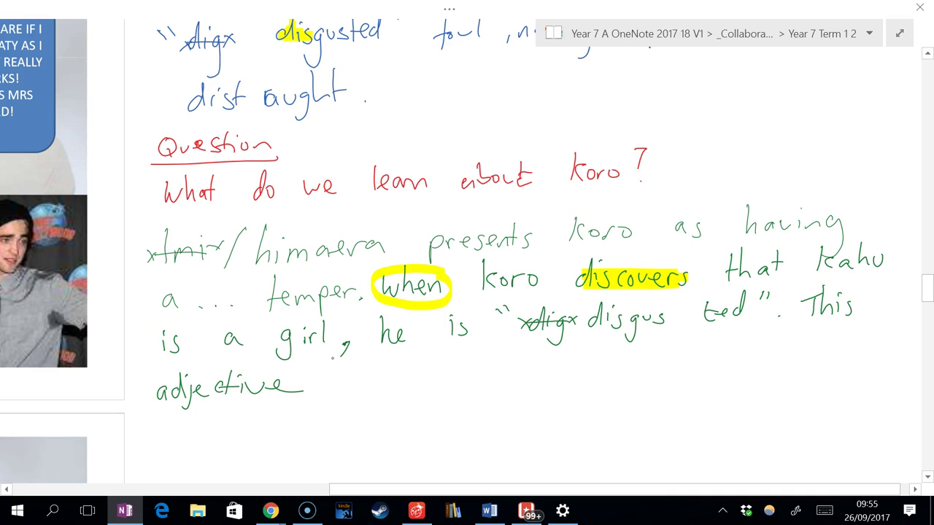
Circle 'This exposes' in green on the verb-choices slide, then scroll back to the answer.
scroll(511, 377, "left", 10)
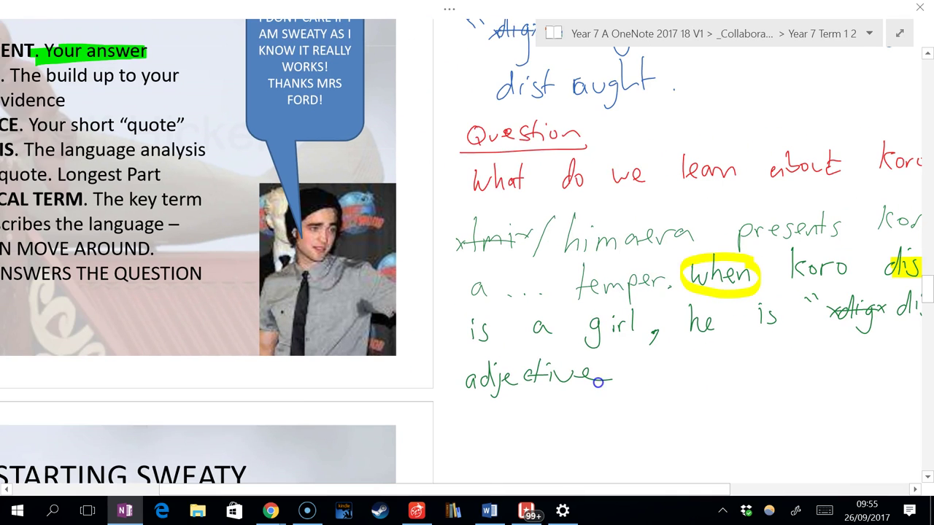
scroll(574, 385, "right", 10)
scroll(574, 385, "down", 2)
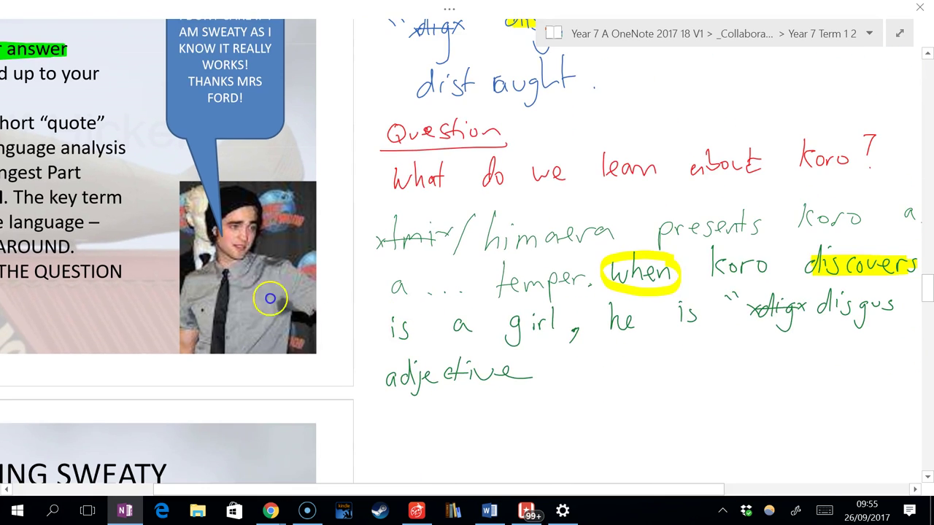
scroll(440, 358, "down", 5)
scroll(428, 296, "up", 5)
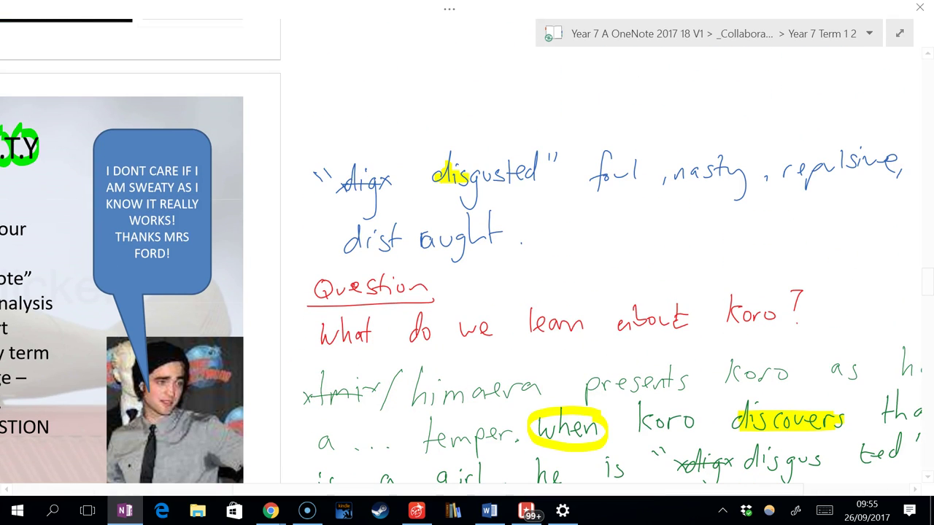
scroll(319, 361, "up", 4)
scroll(319, 361, "left", 8)
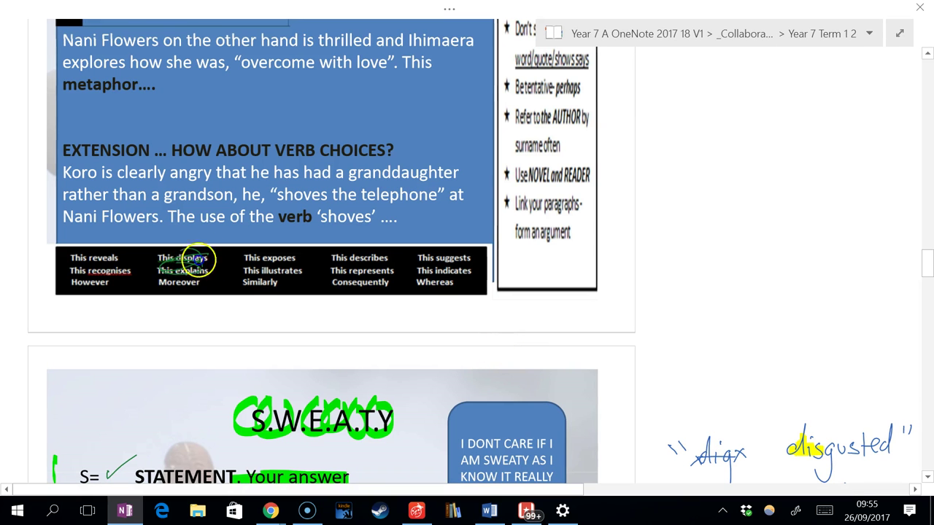
left_click_drag(285, 258, 266, 253)
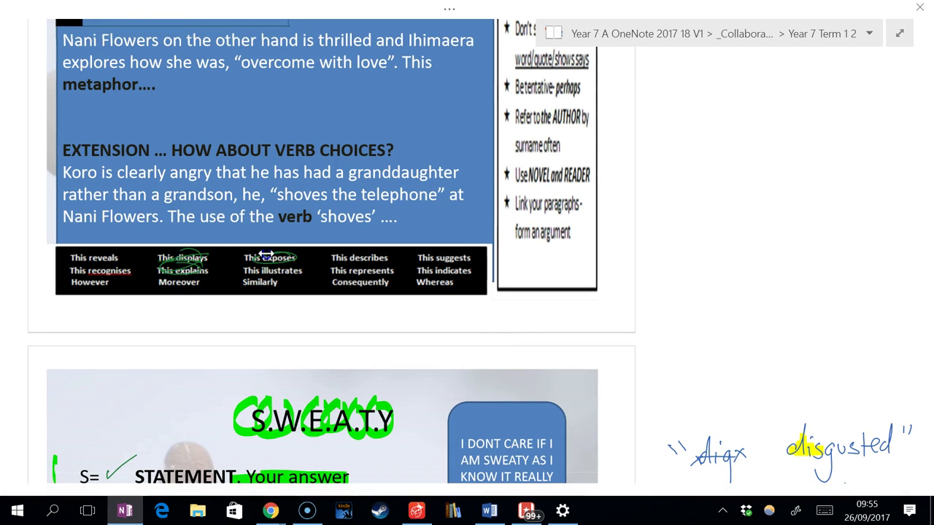
scroll(266, 254, "up", 5)
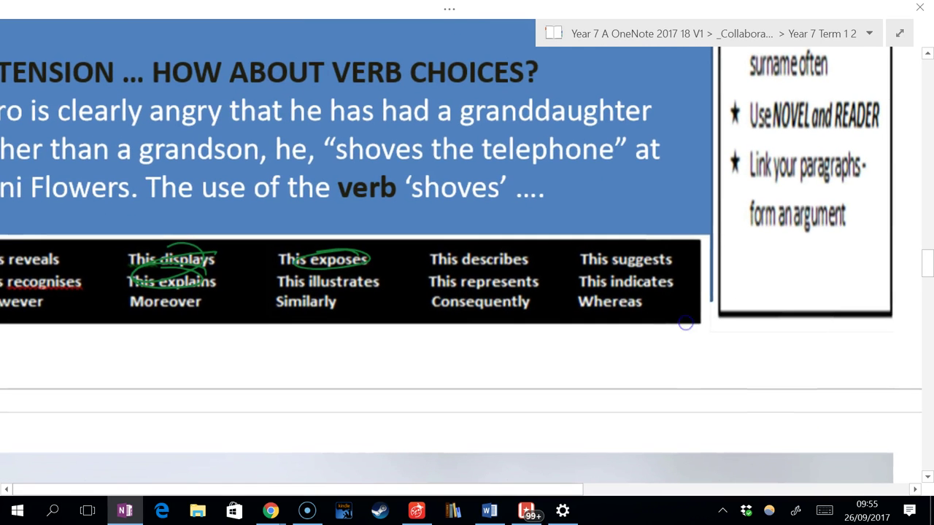
scroll(96, 394, "down", 5)
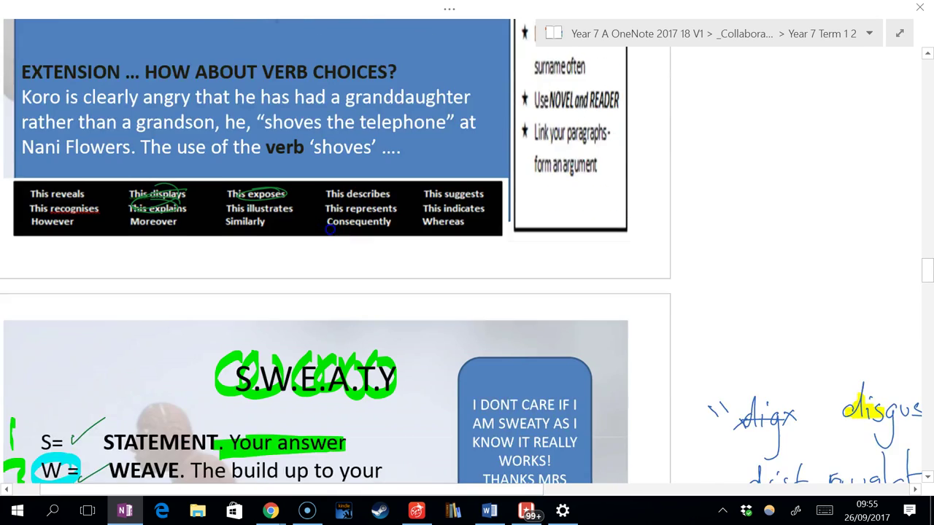
scroll(330, 230, "down", 3)
scroll(671, 299, "down", 5)
scroll(671, 298, "right", 5)
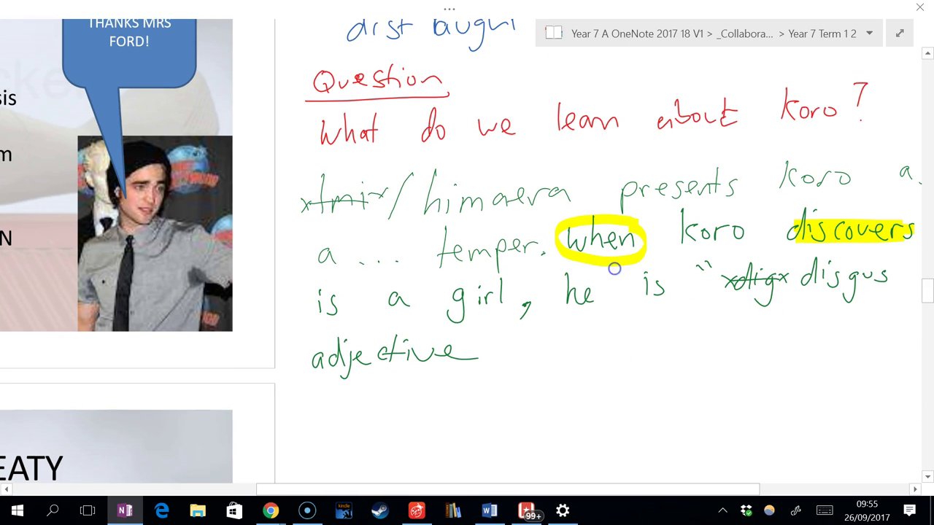
scroll(471, 402, "right", 3)
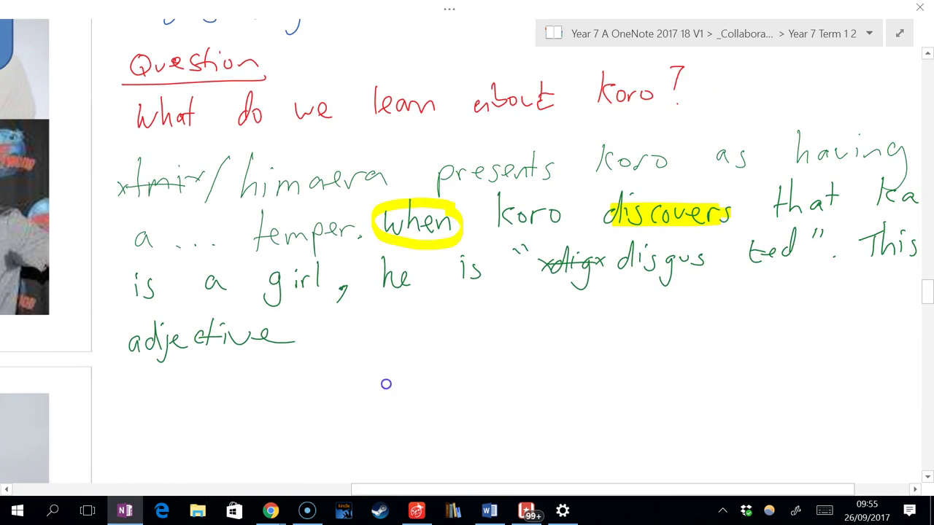
Handwrite 'displays' in green after 'This adjective'.
scroll(376, 384, "right", 2)
scroll(377, 385, "down", 1)
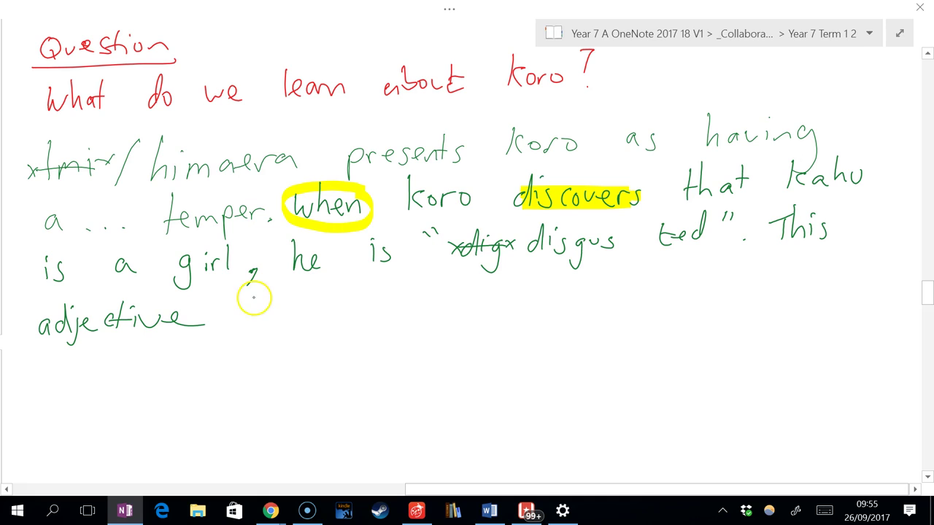
mouse_move(251, 316)
left_mouse_down()
mouse_move(250, 301)
mouse_move(251, 324)
mouse_move(286, 330)
mouse_move(310, 288)
left_mouse_up()
left_click_drag(317, 302, 325, 322)
mouse_move(330, 305)
left_mouse_down()
mouse_move(342, 305)
mouse_move(321, 340)
left_mouse_up()
left_click_drag(359, 298, 345, 321)
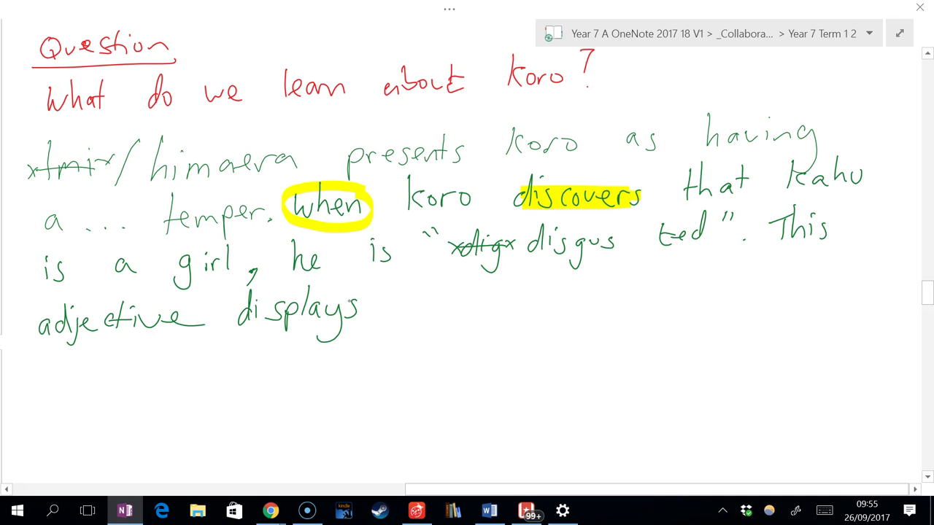
Write 'that koro's mindset' in green after 'displays'.
scroll(445, 328, "up", 5)
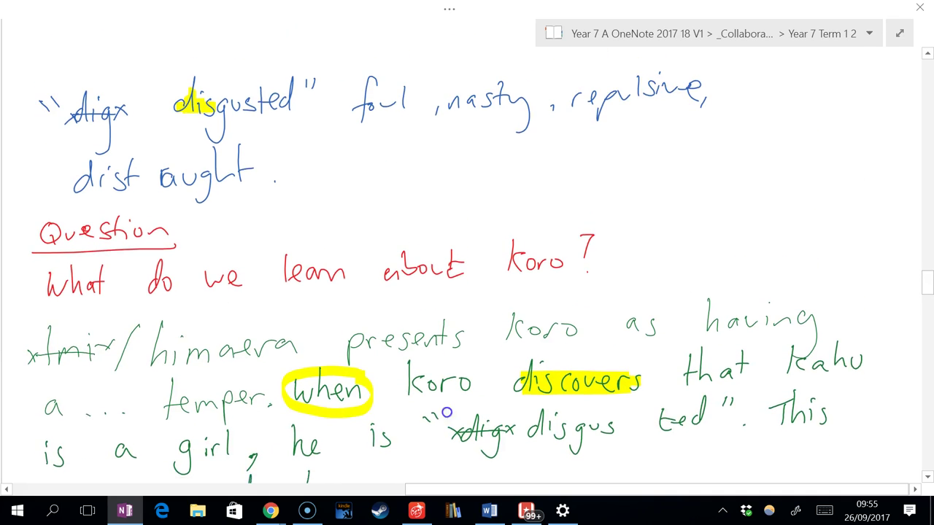
scroll(440, 386, "down", 2)
scroll(445, 430, "up", 2)
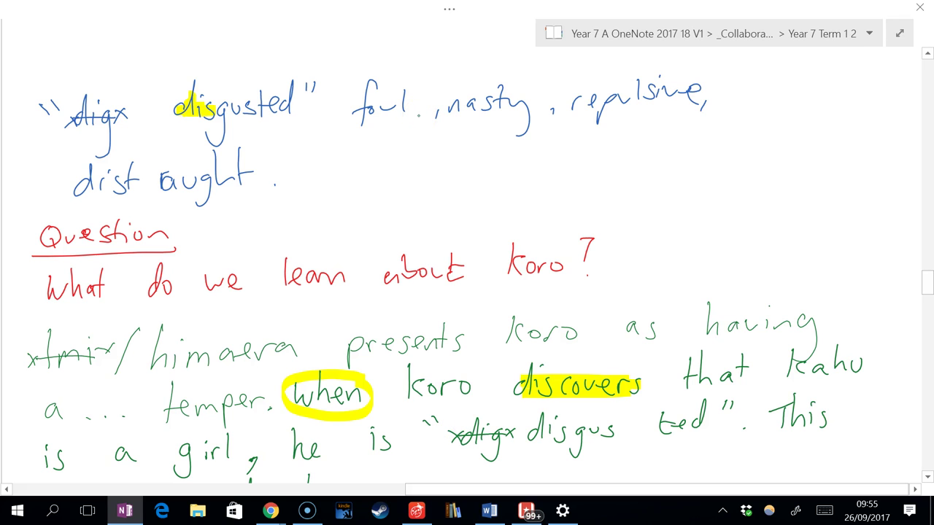
scroll(467, 292, "down", 4)
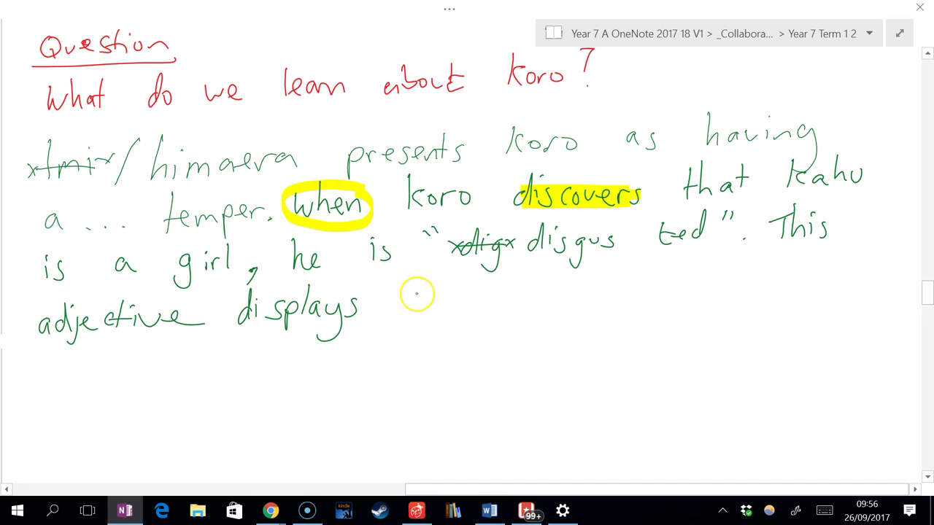
mouse_move(410, 275)
left_mouse_down()
mouse_move(411, 314)
mouse_move(417, 298)
left_mouse_up()
mouse_move(423, 274)
left_mouse_down()
mouse_move(423, 313)
mouse_move(448, 315)
left_mouse_up()
left_click_drag(461, 278, 462, 315)
mouse_move(522, 275)
left_mouse_down()
mouse_move(521, 308)
mouse_move(588, 290)
left_mouse_up()
mouse_move(604, 295)
left_mouse_down()
mouse_move(594, 308)
mouse_move(699, 302)
mouse_move(716, 277)
mouse_move(732, 299)
mouse_move(738, 293)
left_mouse_up()
mouse_move(753, 267)
left_mouse_down()
mouse_move(750, 292)
mouse_move(754, 281)
mouse_move(801, 298)
mouse_move(815, 277)
mouse_move(811, 292)
left_mouse_up()
Finish the sentence on the next line with 'is nasty and vile.'.
mouse_move(44, 361)
left_mouse_down()
mouse_move(45, 378)
mouse_move(58, 378)
left_mouse_up()
mouse_move(70, 368)
left_mouse_down()
mouse_move(64, 376)
mouse_move(72, 378)
left_mouse_up()
mouse_move(87, 359)
left_mouse_down()
mouse_move(80, 376)
mouse_move(100, 359)
left_mouse_up()
left_click_drag(102, 361, 110, 377)
mouse_move(123, 357)
left_mouse_down()
mouse_move(119, 386)
mouse_move(93, 397)
left_mouse_up()
mouse_move(182, 359)
left_mouse_down()
mouse_move(175, 367)
mouse_move(186, 373)
left_mouse_up()
left_click_drag(189, 360, 214, 374)
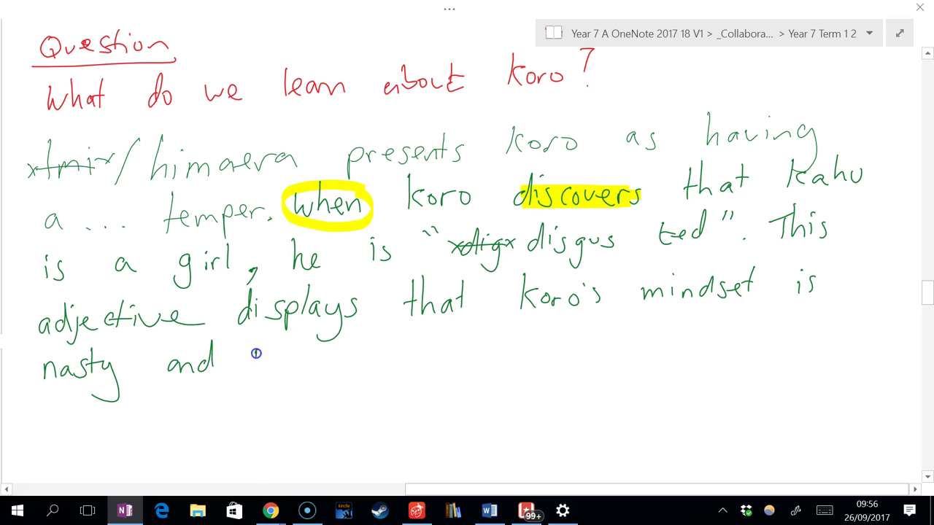
mouse_move(255, 350)
left_mouse_down()
mouse_move(278, 365)
mouse_move(299, 358)
left_mouse_up()
left_click(317, 356)
left_click(320, 10)
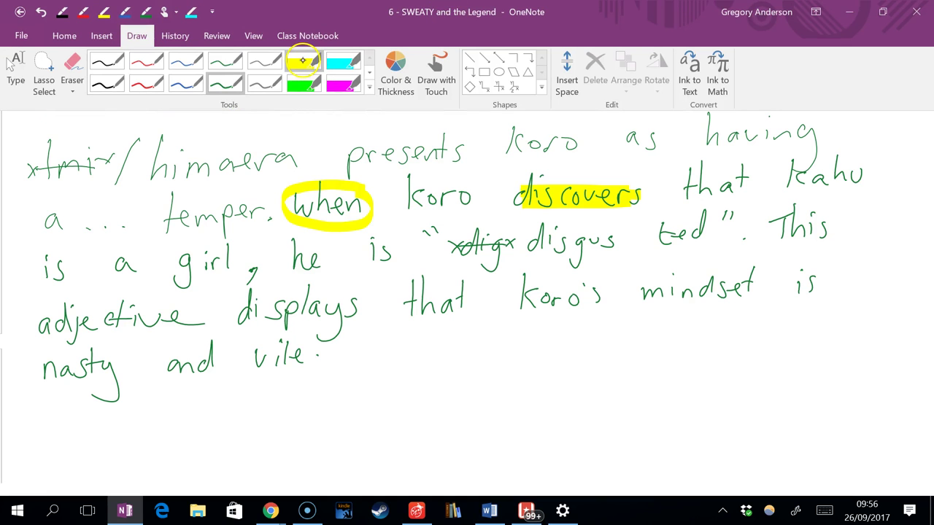
Switch to the yellow highlighter and highlight the handwritten word 'adjective'.
left_click(313, 60)
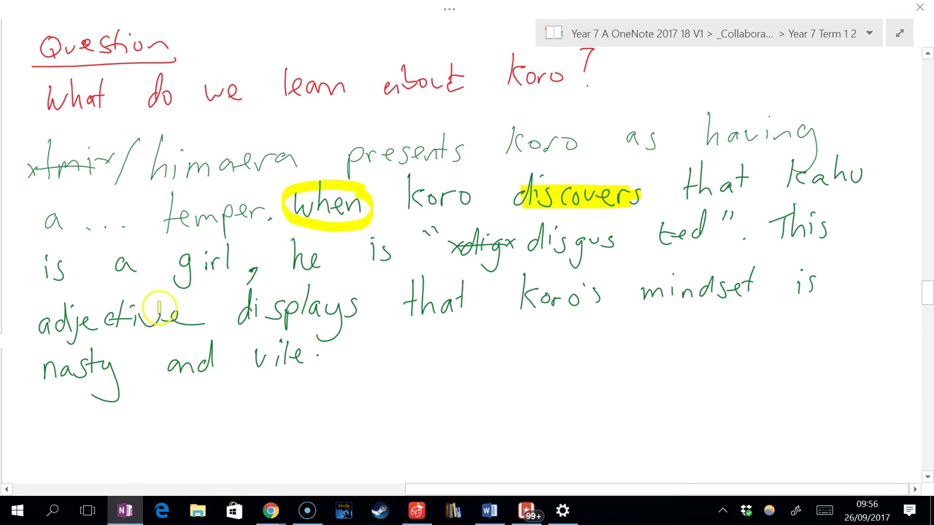
mouse_move(40, 321)
left_mouse_down()
mouse_move(191, 319)
mouse_move(171, 312)
mouse_move(161, 288)
left_mouse_up()
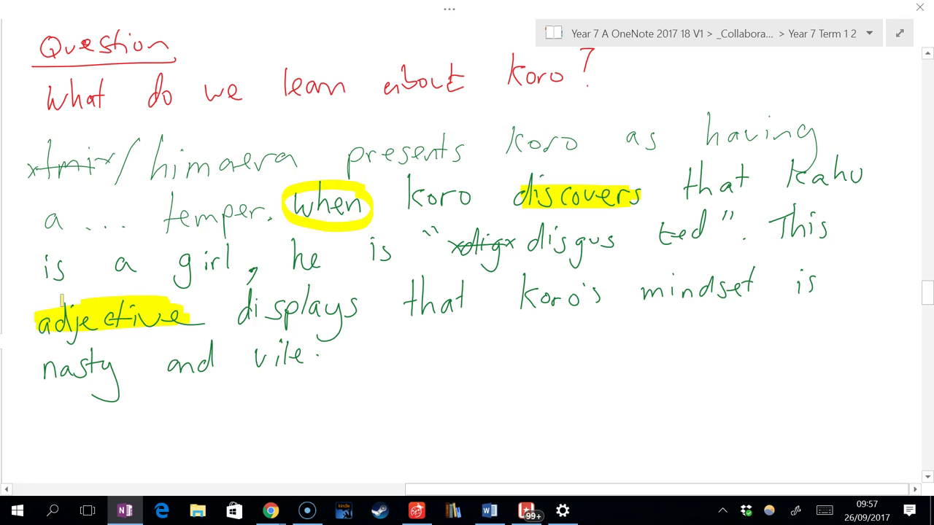
On the SWEATY slide, draw a yellow tick beside the T= Technical Term row.
scroll(520, 354, "left", 10)
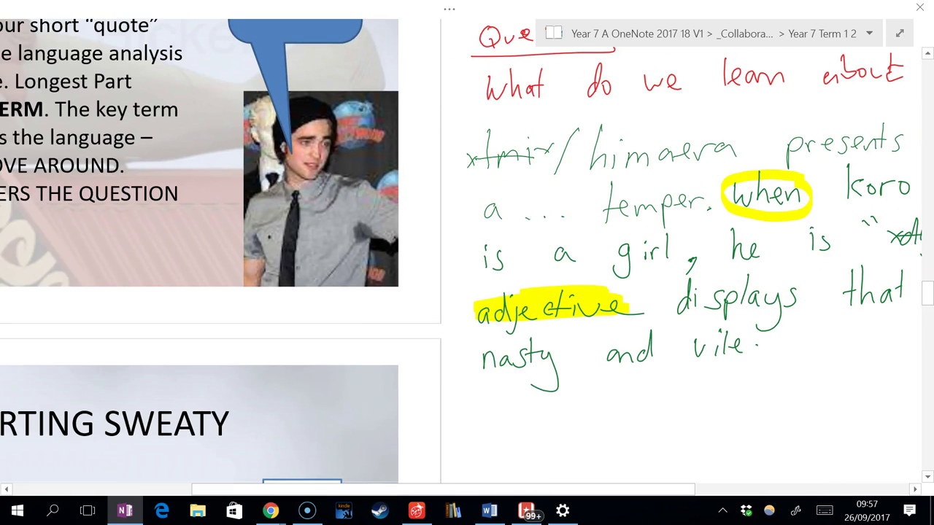
scroll(433, 384, "up", 1)
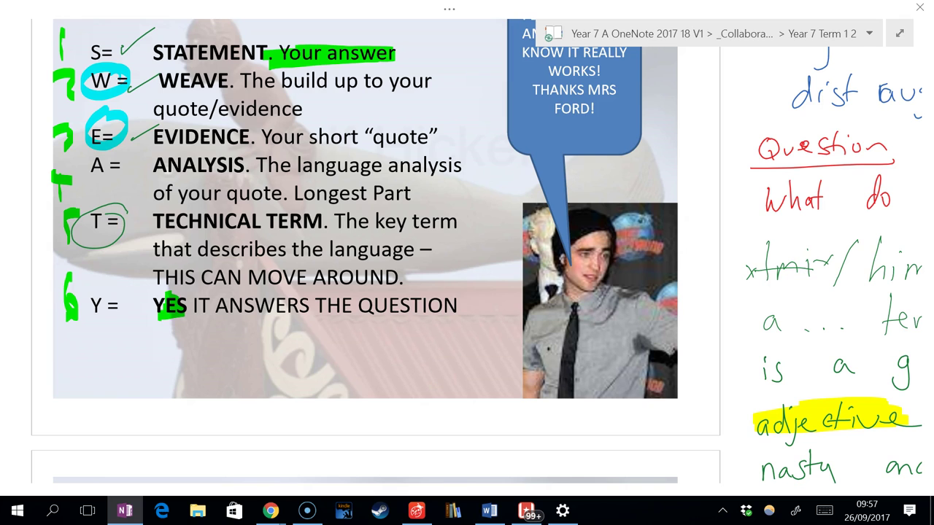
left_click_drag(125, 232, 173, 200)
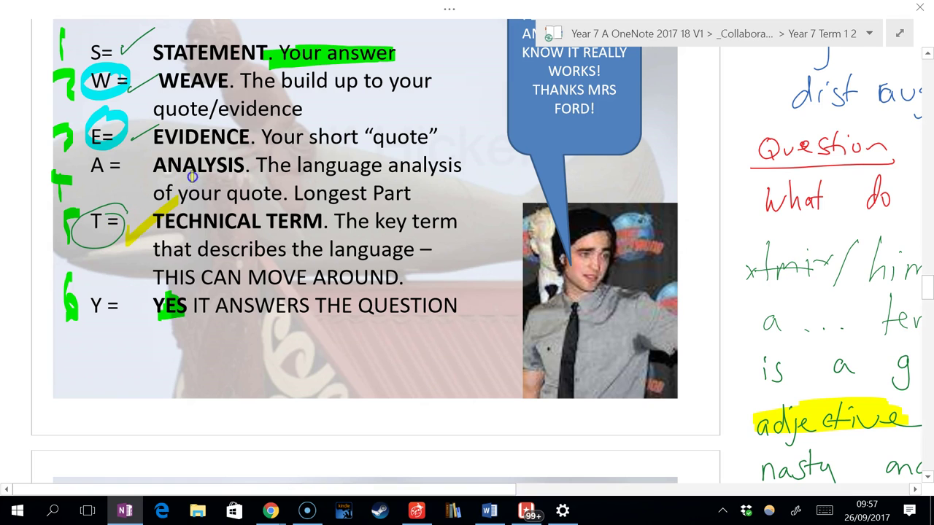
Highlight the word 'analysis' with the green highlighter, then scroll back to the answer.
left_click(448, 9)
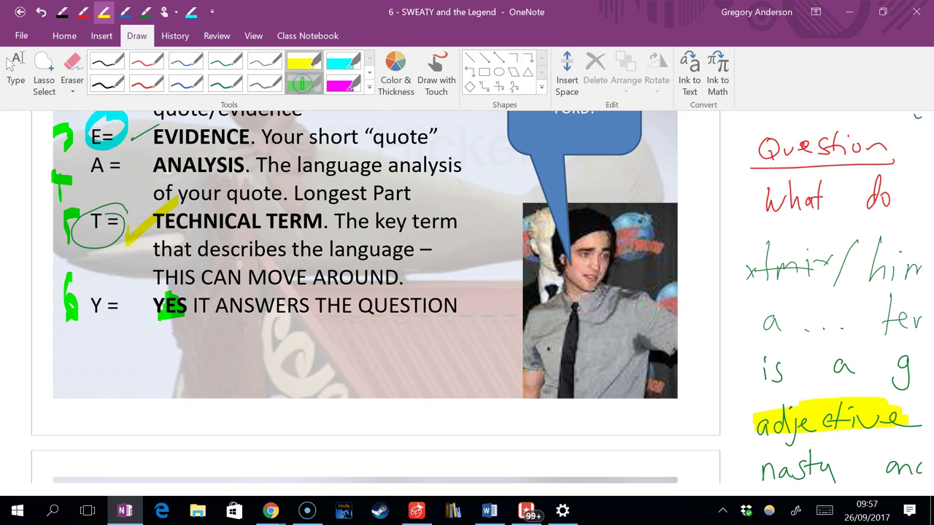
left_click(302, 83)
left_click_drag(388, 166, 459, 167)
scroll(207, 349, "right", 1)
scroll(207, 349, "right", 10)
scroll(207, 348, "down", 2)
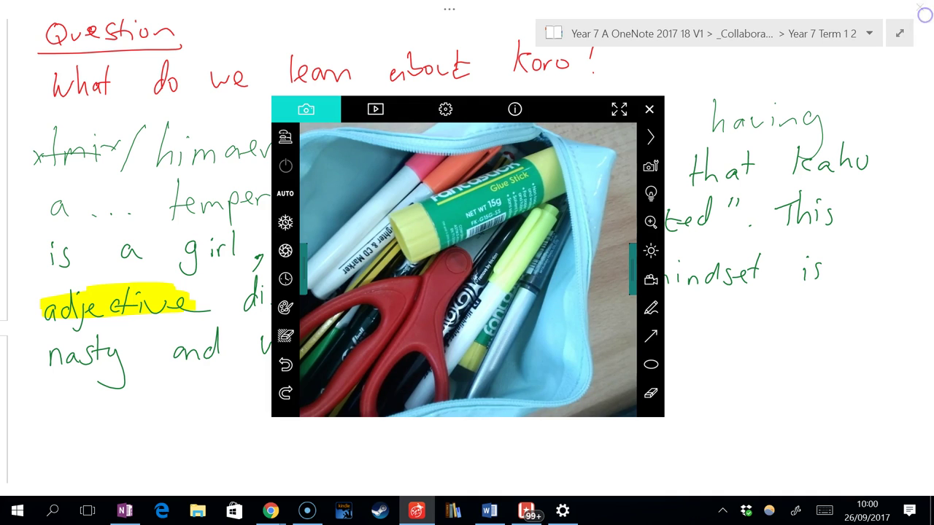
Close the camera viewer and loop green ink around 'analysis' in the A = row.
left_click(692, 382)
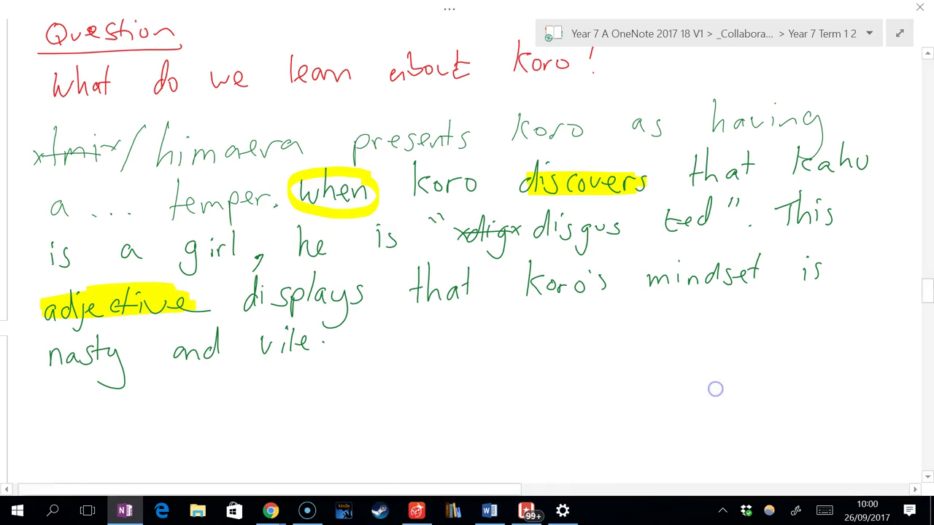
scroll(255, 379, "left", 10)
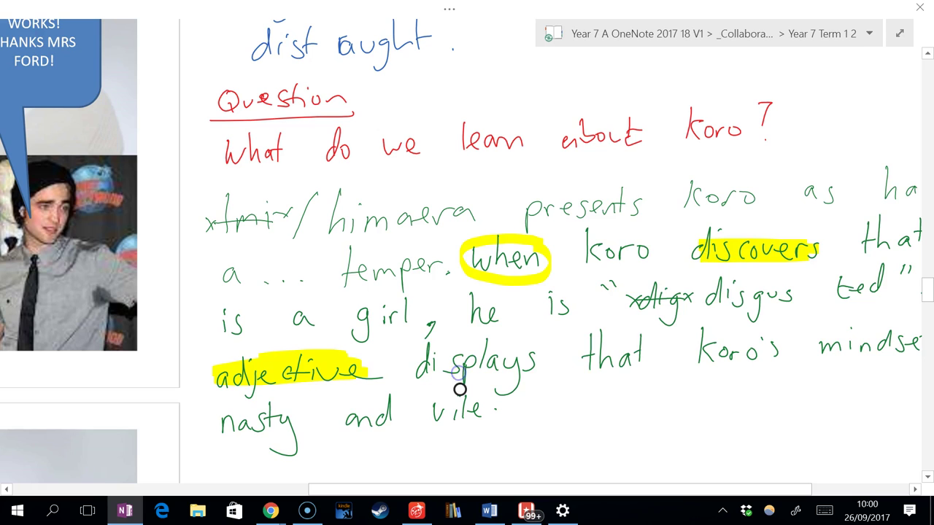
scroll(569, 389, "up", 1)
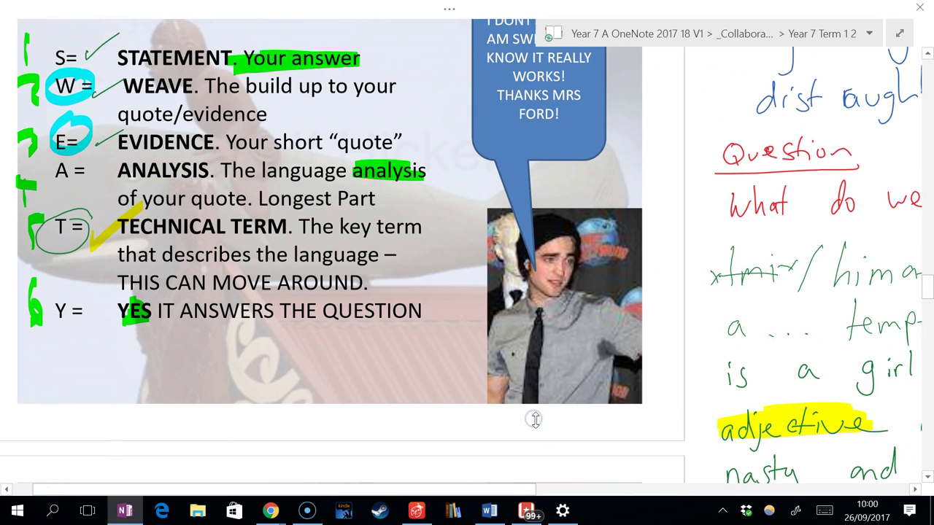
mouse_move(420, 141)
left_mouse_down()
mouse_move(368, 145)
mouse_move(458, 179)
mouse_move(393, 142)
left_mouse_up()
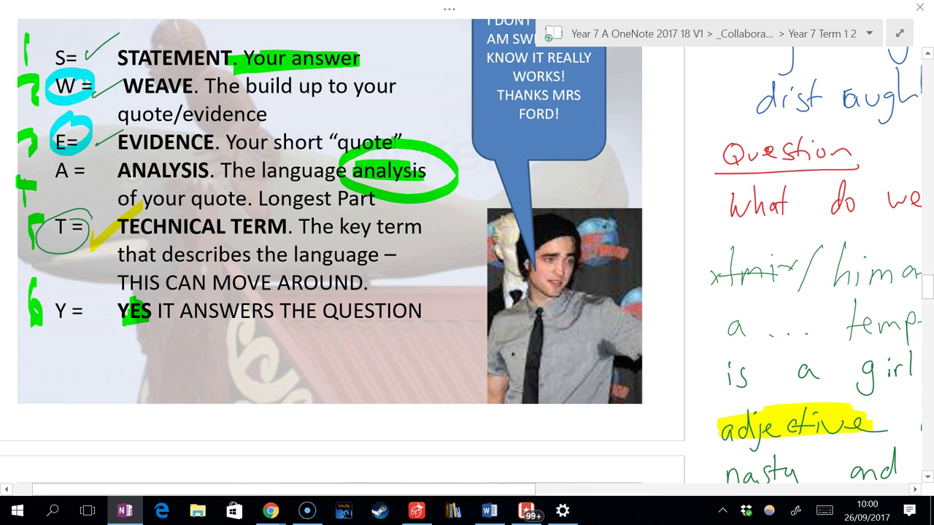
scroll(309, 361, "right", 15)
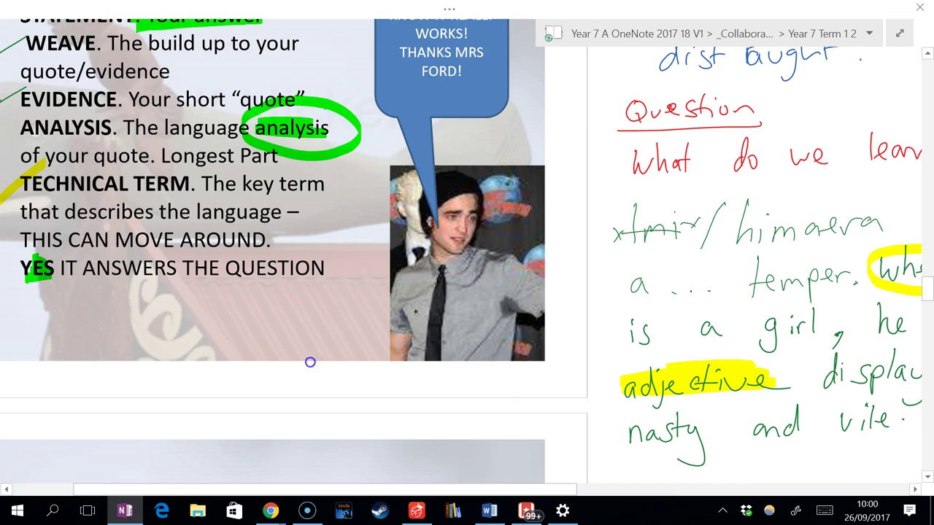
scroll(453, 400, "up", 1)
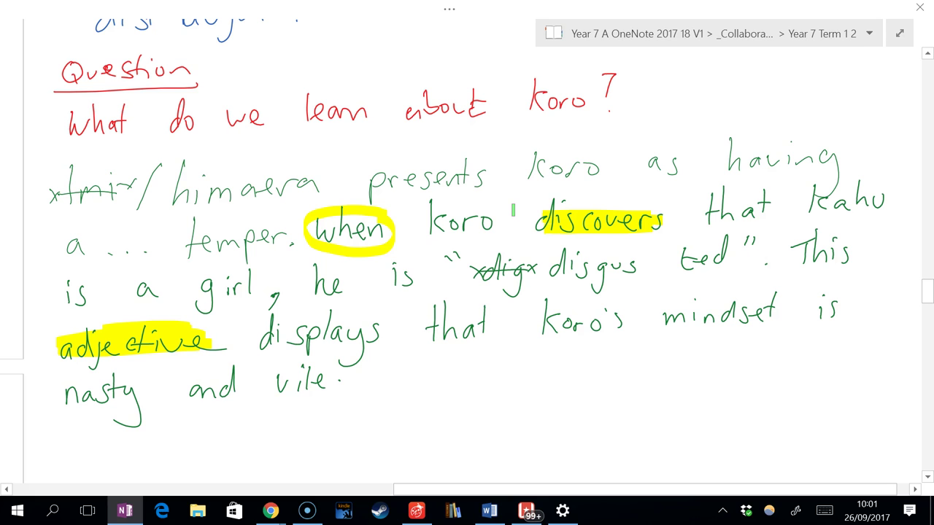
scroll(634, 392, "left", 10)
scroll(635, 391, "down", 1)
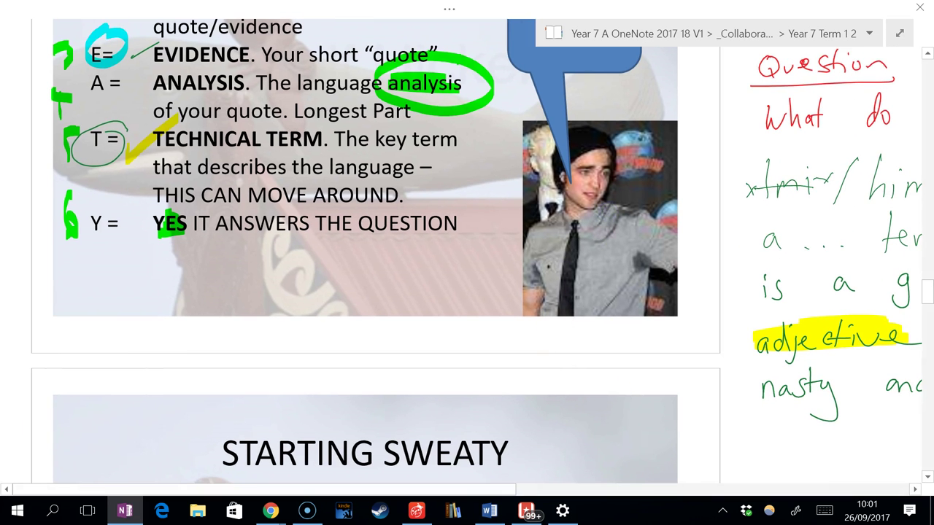
Mark the Starting Sweaty paragraph in green: underline 'because she is a girl', circle 'nothing' and 'her'.
scroll(708, 306, "down", 2)
scroll(708, 307, "down", 5)
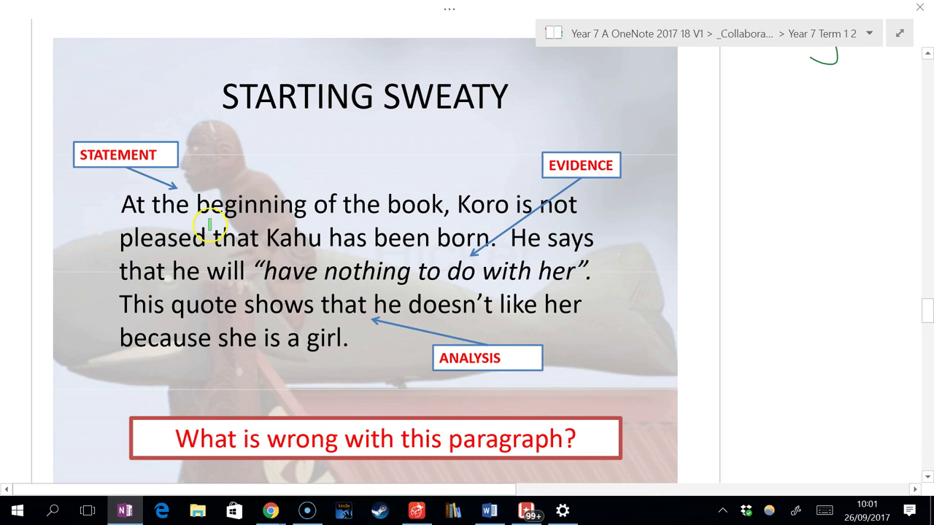
left_click_drag(197, 218, 335, 217)
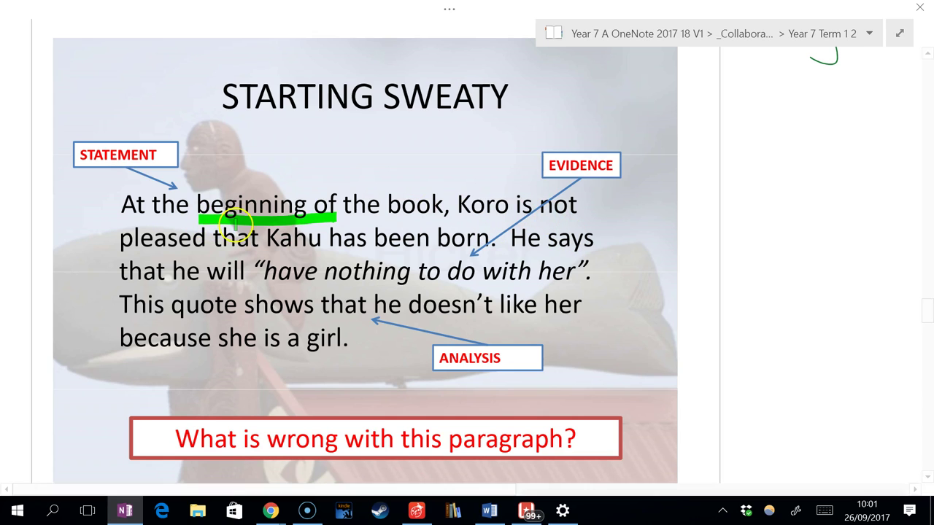
mouse_move(239, 222)
left_mouse_down()
mouse_move(255, 243)
mouse_move(276, 228)
left_mouse_up()
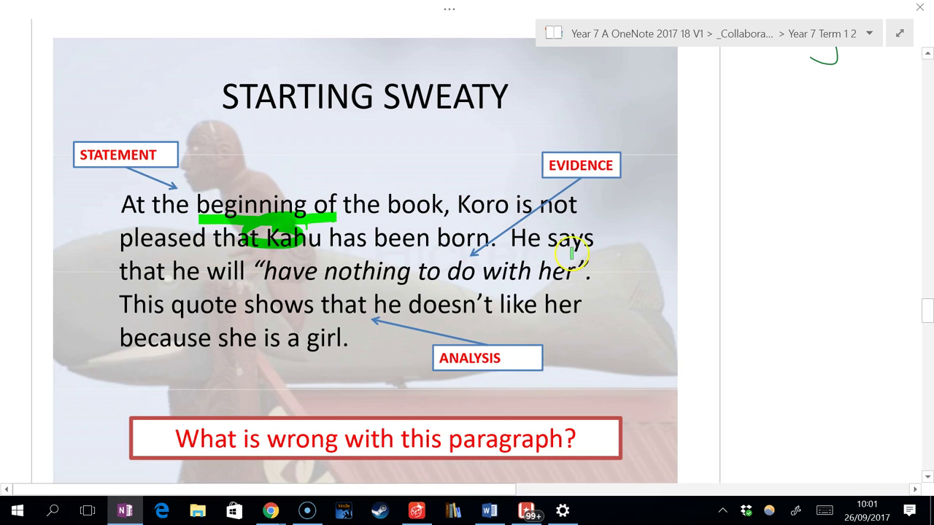
left_click_drag(121, 287, 194, 288)
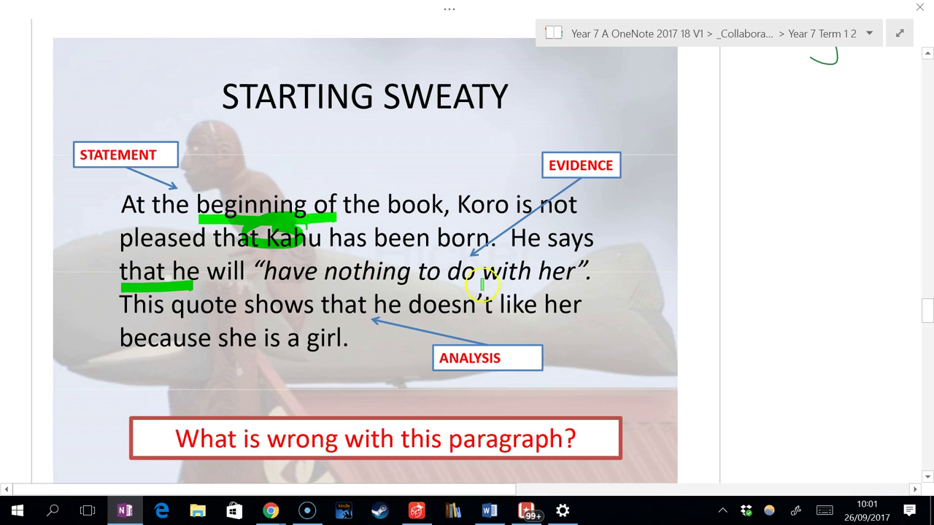
left_click_drag(550, 291, 594, 291)
mouse_move(160, 319)
left_mouse_down()
mouse_move(190, 317)
mouse_move(196, 328)
mouse_move(228, 296)
left_mouse_up()
mouse_move(110, 354)
left_mouse_down()
mouse_move(119, 347)
mouse_move(299, 358)
mouse_move(117, 357)
left_mouse_up()
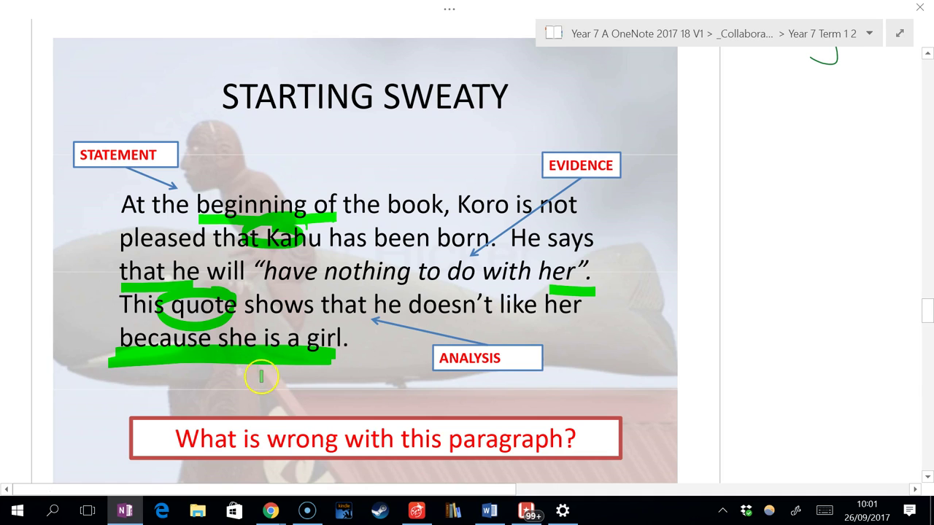
left_click_drag(364, 254, 363, 258)
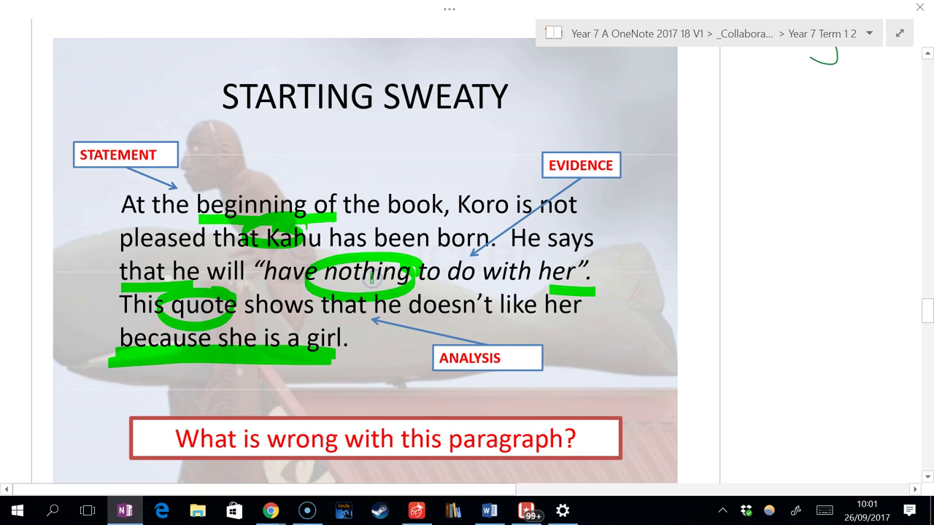
mouse_move(587, 248)
left_mouse_down()
mouse_move(538, 300)
mouse_move(565, 247)
left_mouse_up()
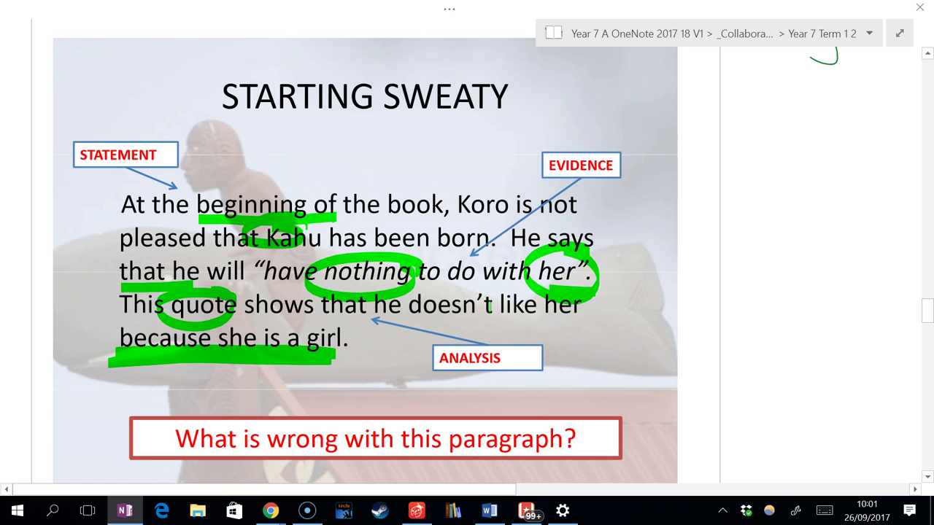
Circle 'girl' in Analysis 2, loop 'Kahu herself' and underline the closing line in green.
scroll(678, 277, "down", 10)
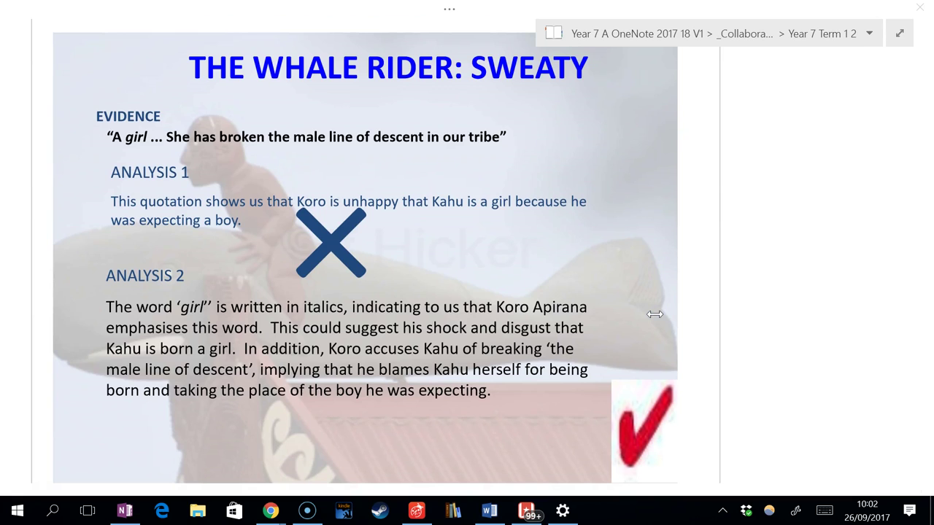
mouse_move(222, 292)
left_mouse_down()
mouse_move(150, 306)
mouse_move(202, 292)
left_mouse_up()
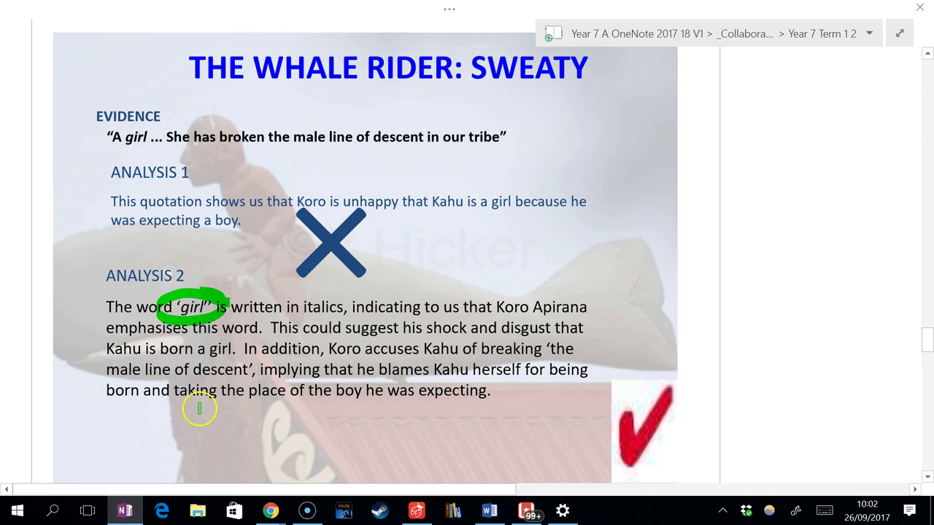
mouse_move(472, 361)
left_mouse_down()
mouse_move(447, 381)
mouse_move(544, 383)
left_mouse_up()
left_click_drag(97, 408, 471, 390)
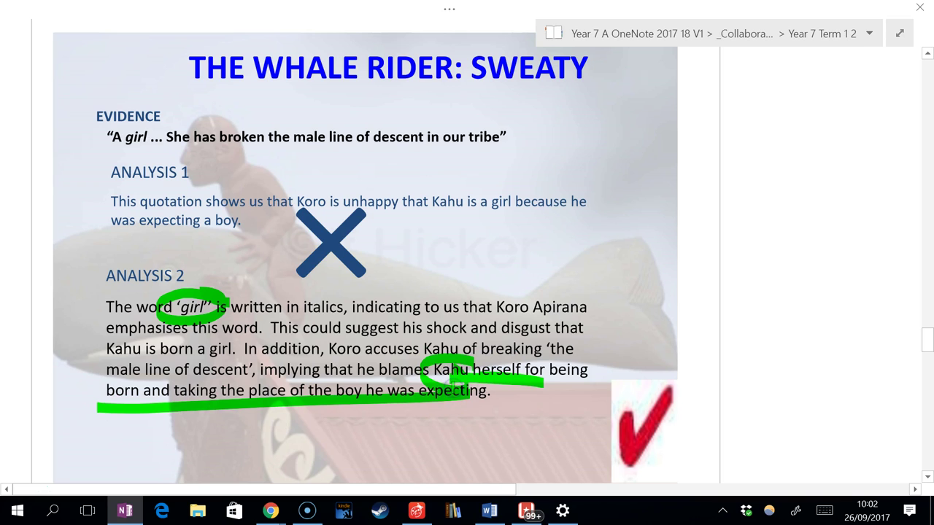
On the Killer Sweaty slide, highlight 'is born', 'disappointed', 'angry' and 'broken' in green.
scroll(780, 324, "down", 3)
scroll(780, 324, "down", 10)
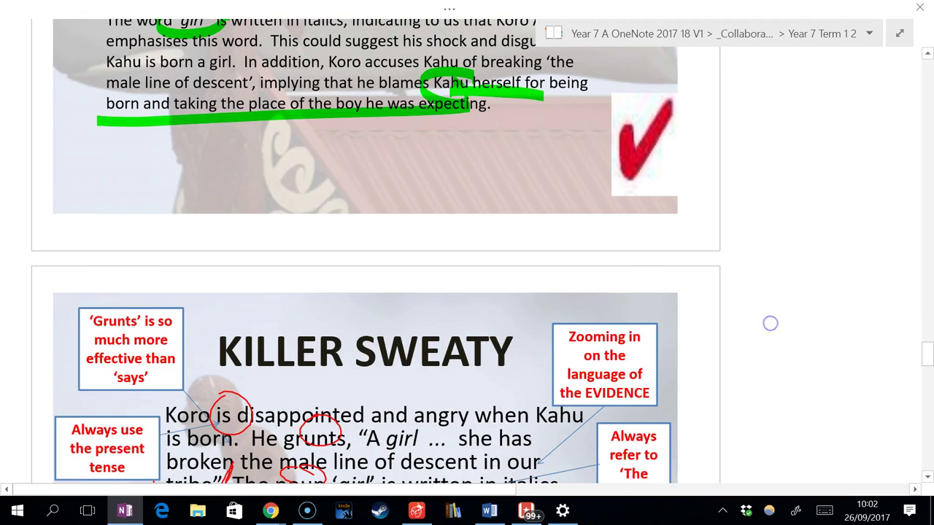
scroll(755, 350, "up", 1)
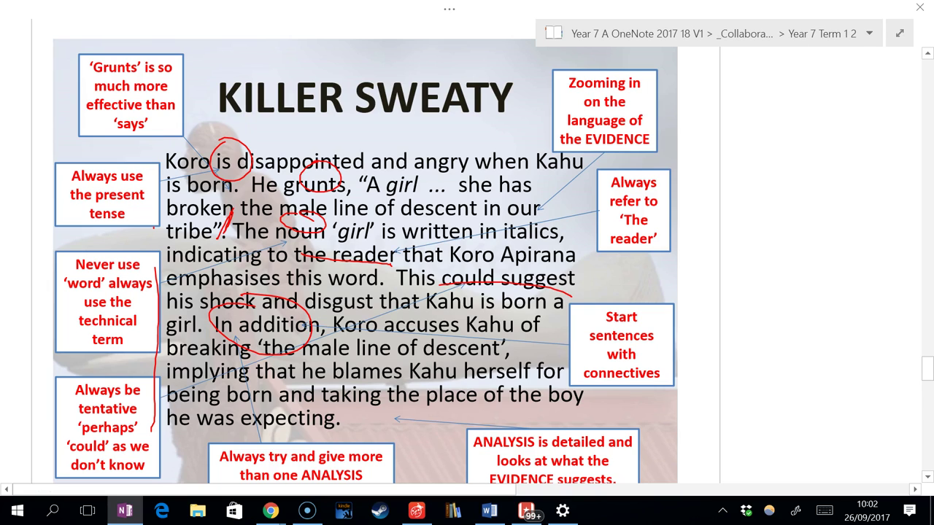
scroll(742, 379, "down", 1)
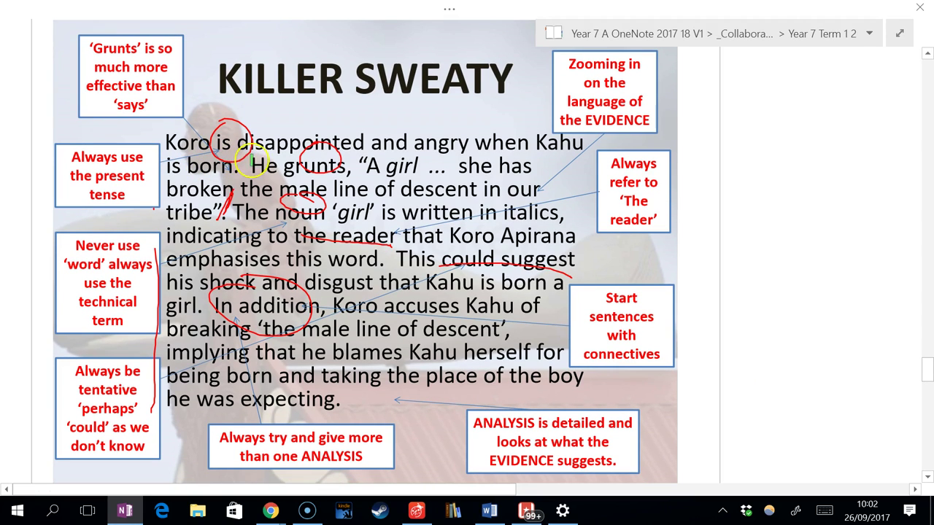
left_click_drag(166, 175, 230, 174)
mouse_move(355, 136)
left_mouse_down()
mouse_move(250, 140)
mouse_move(351, 144)
left_mouse_up()
mouse_move(446, 140)
left_mouse_down()
mouse_move(408, 118)
mouse_move(478, 149)
left_mouse_up()
left_click_drag(403, 120, 403, 132)
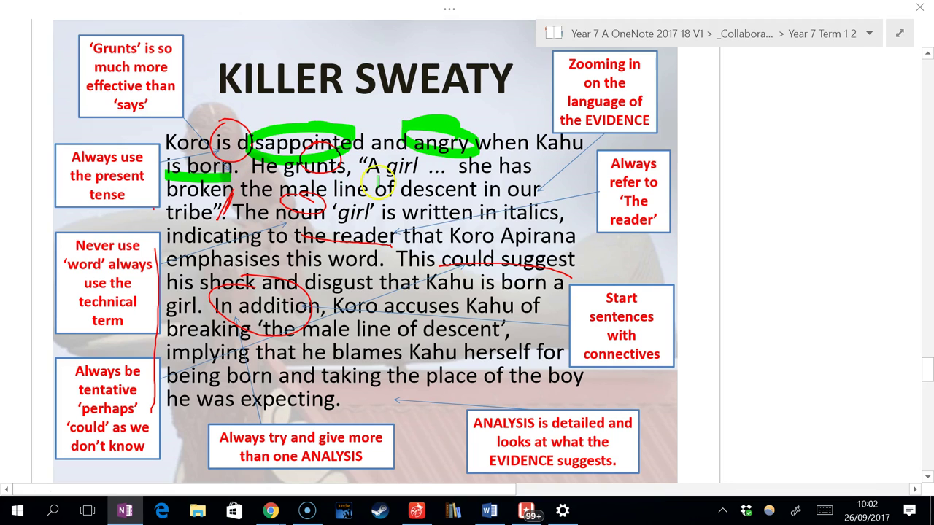
left_click_drag(172, 194, 211, 194)
Highlight 'grunts', 'noun', 'to the reader', 'shock and disgust' and 'In addition' in green.
left_click_drag(167, 217, 167, 225)
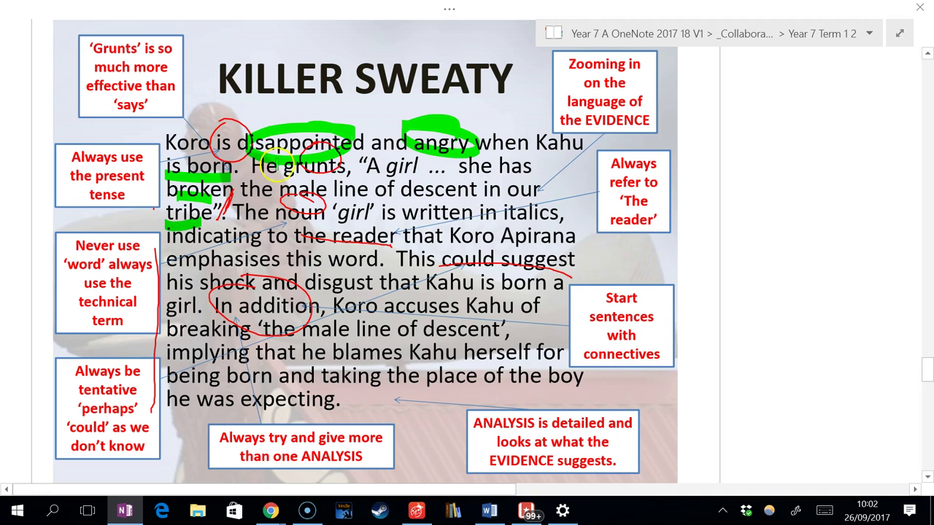
left_click_drag(370, 168, 330, 170)
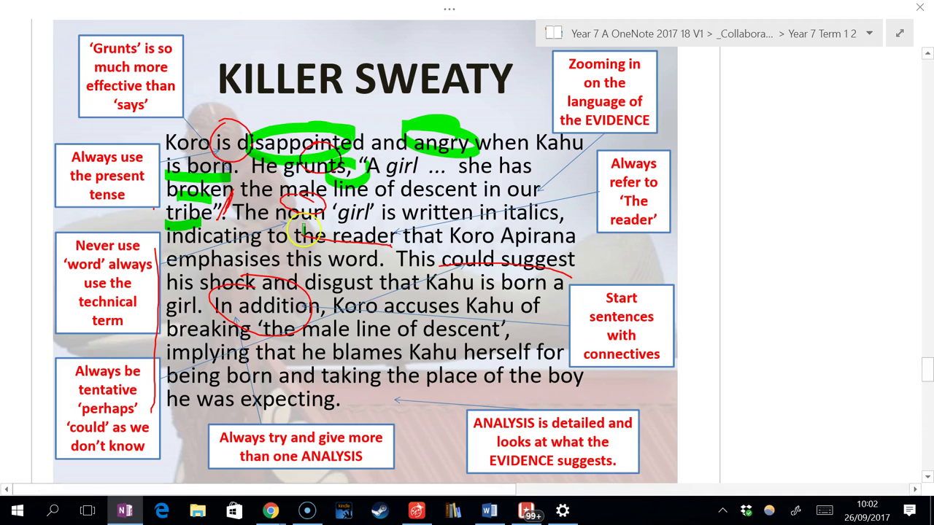
left_click_drag(303, 227, 310, 219)
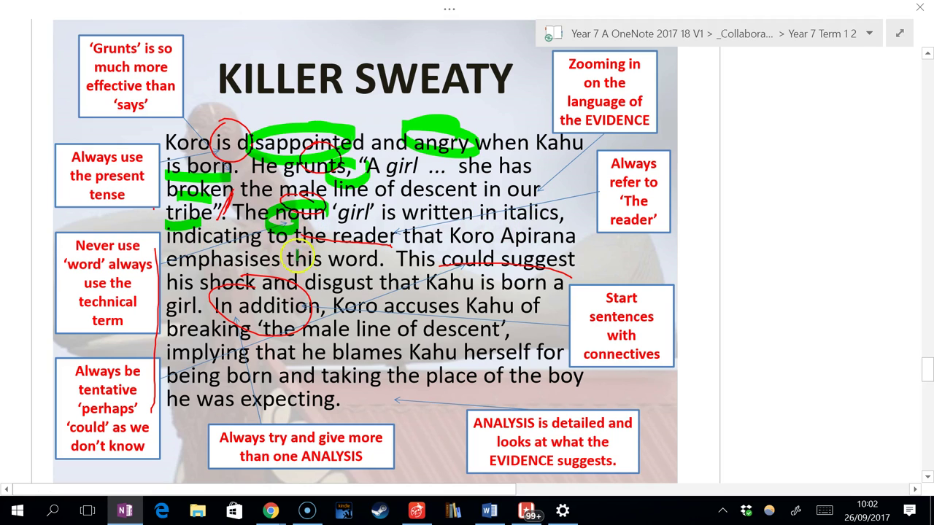
mouse_move(306, 245)
left_mouse_down()
mouse_move(271, 245)
mouse_move(299, 247)
left_mouse_up()
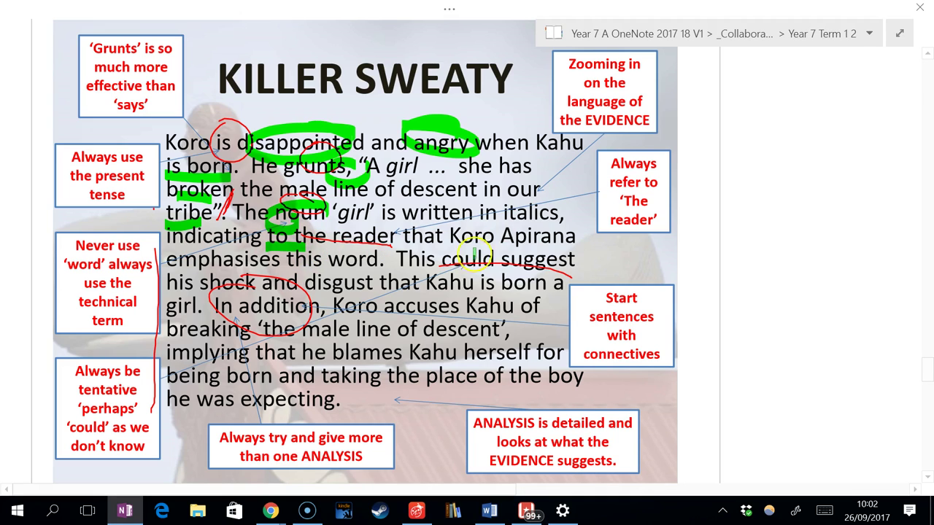
left_click_drag(387, 247, 306, 246)
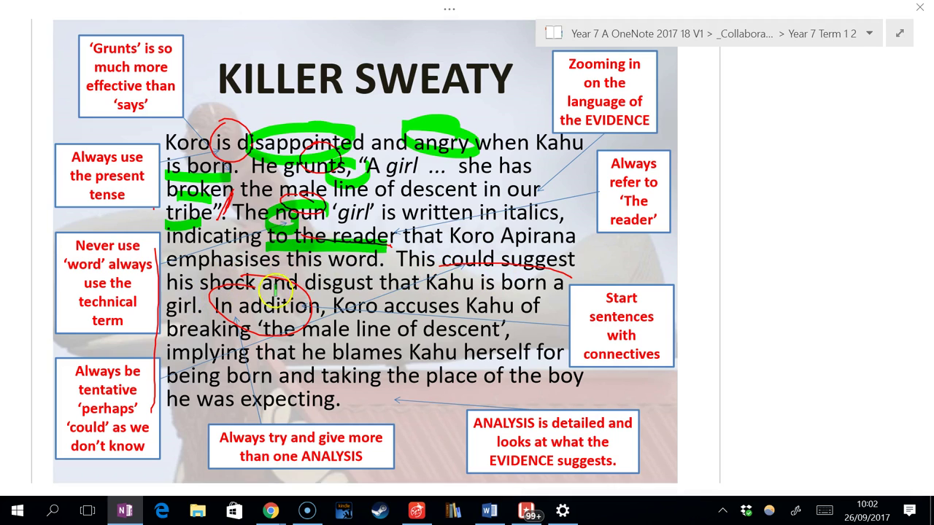
mouse_move(195, 318)
left_mouse_down()
mouse_move(163, 318)
mouse_move(177, 318)
left_mouse_up()
mouse_move(263, 273)
left_mouse_down()
mouse_move(193, 293)
mouse_move(343, 299)
mouse_move(337, 268)
left_mouse_up()
mouse_move(224, 312)
left_mouse_down()
mouse_move(219, 329)
mouse_move(299, 321)
mouse_move(314, 299)
mouse_move(206, 306)
mouse_move(256, 290)
left_mouse_up()
Switch to magenta ink and sketch a box in the margin beside the slide.
mouse_move(448, 9)
left_click(277, 26)
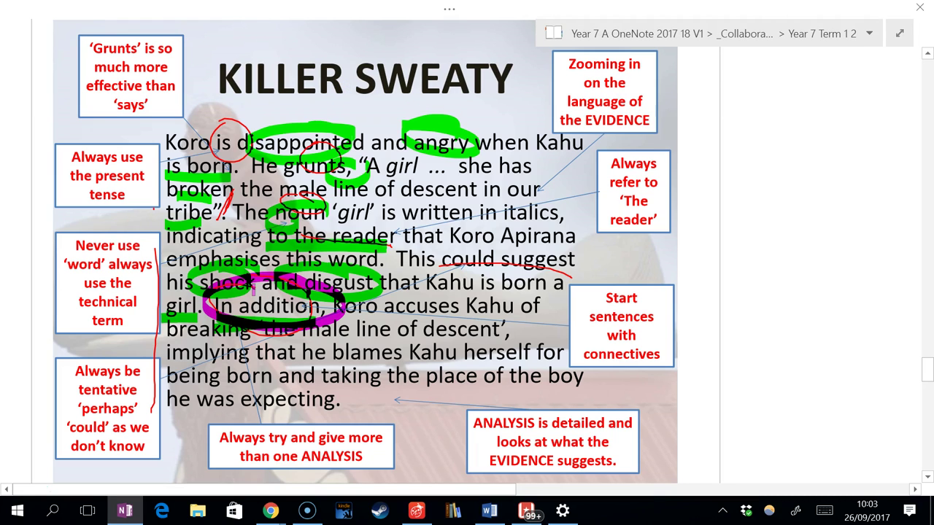
mouse_move(758, 283)
left_mouse_down()
mouse_move(757, 336)
mouse_move(762, 298)
left_mouse_up()
left_click_drag(723, 254, 726, 295)
left_click_drag(726, 295, 804, 268)
left_click_drag(722, 253, 804, 281)
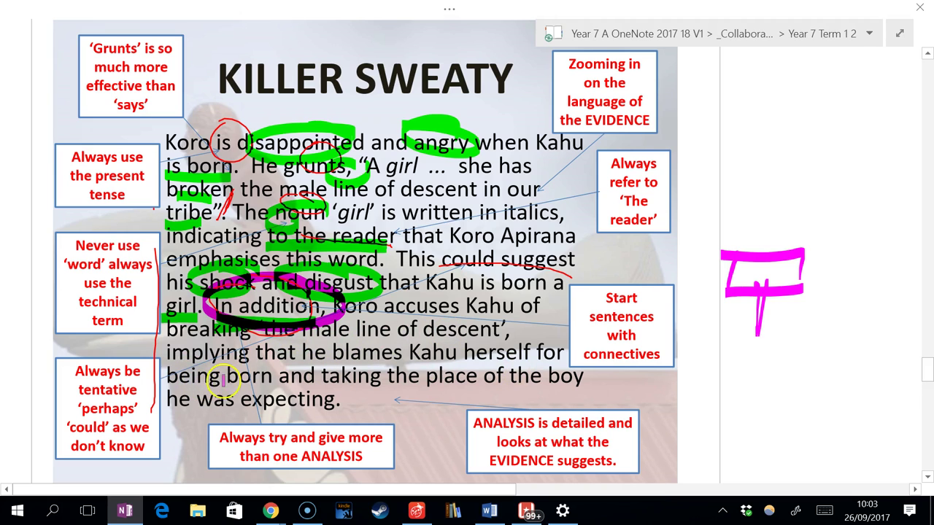
Underline 'being born' and 'he was expecting', and circle 'boy' in magenta.
left_click_drag(161, 380, 242, 382)
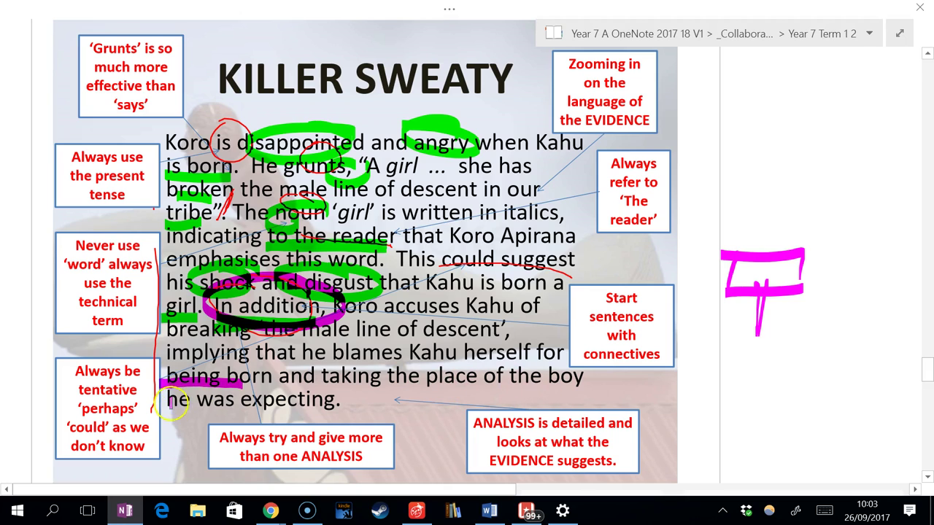
left_click_drag(181, 417, 305, 418)
left_click_drag(590, 377, 580, 361)
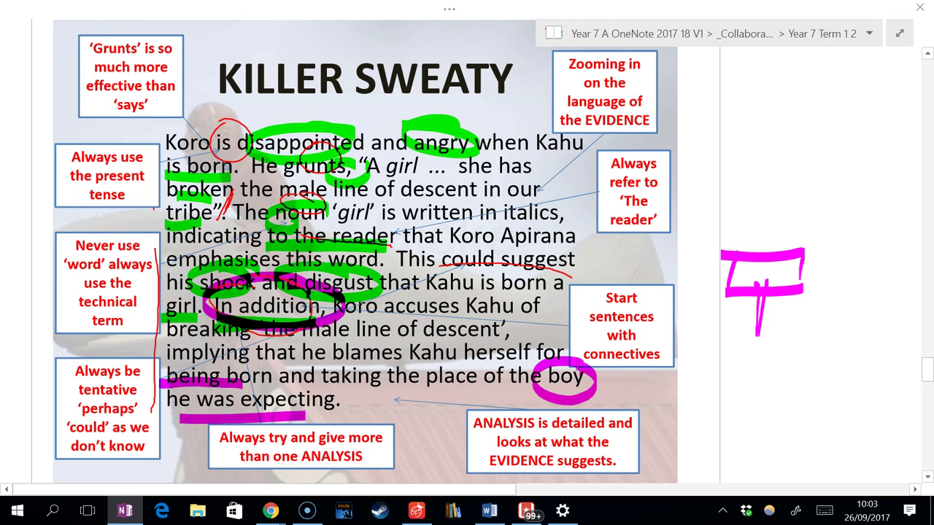
Ring 'Good Habits' on the signpost picture in magenta.
scroll(80, 347, "down", 10)
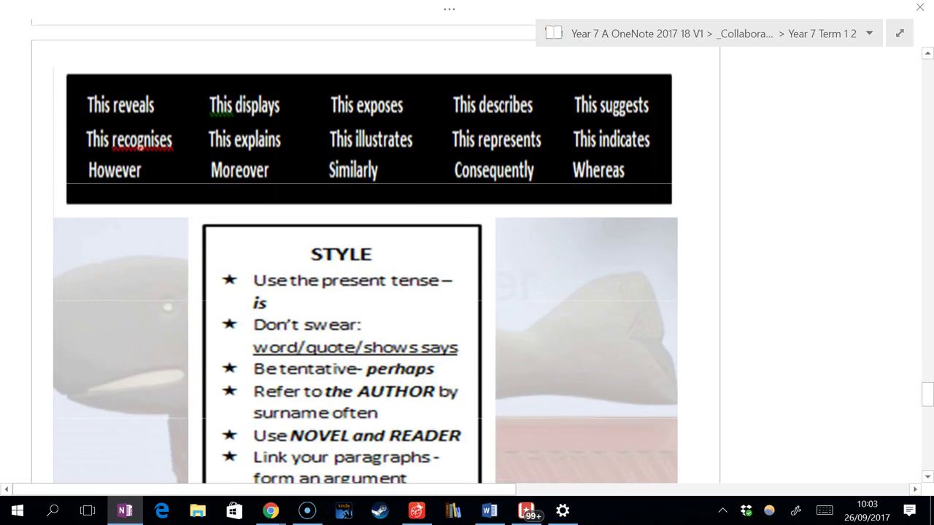
scroll(79, 347, "down", 10)
scroll(89, 290, "up", 2)
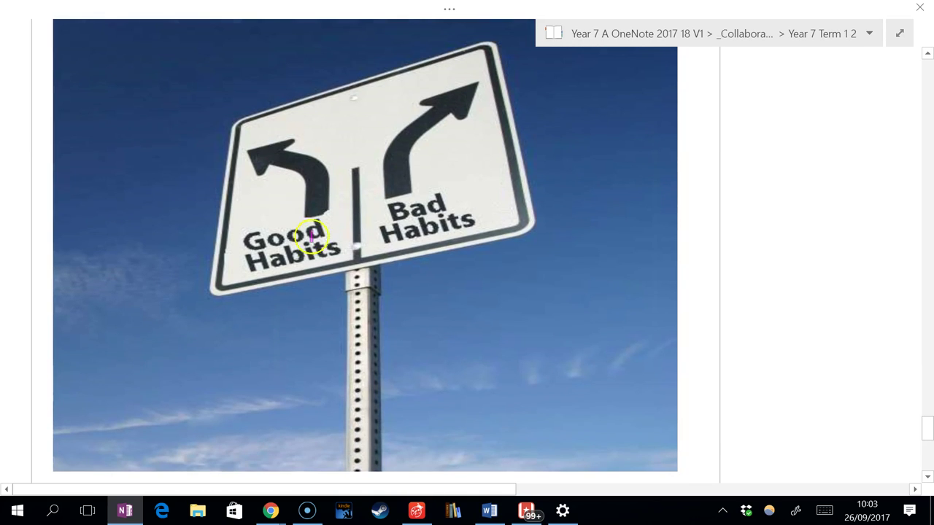
left_click_drag(313, 232, 288, 212)
Bracket the Ten Tips for SWEATY Success list in magenta and return to Killer Sweaty.
scroll(73, 222, "down", 1)
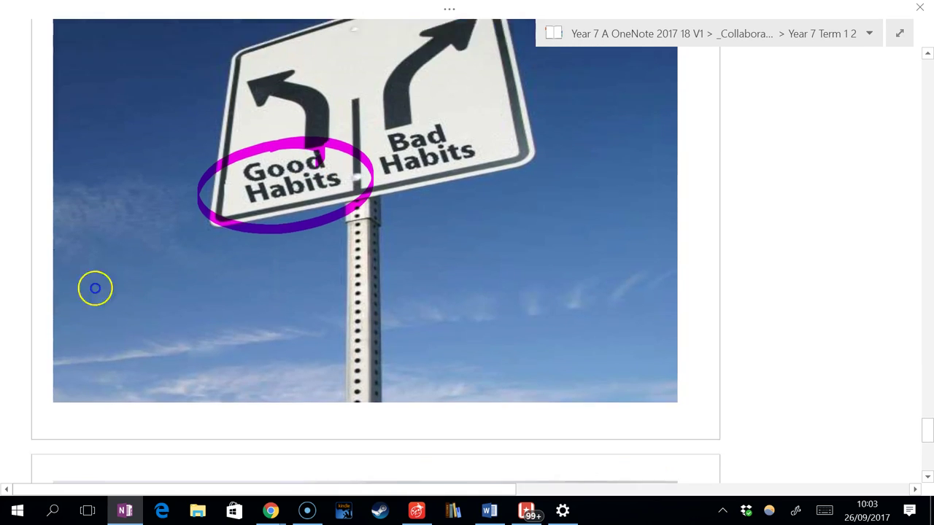
scroll(73, 223, "down", 7)
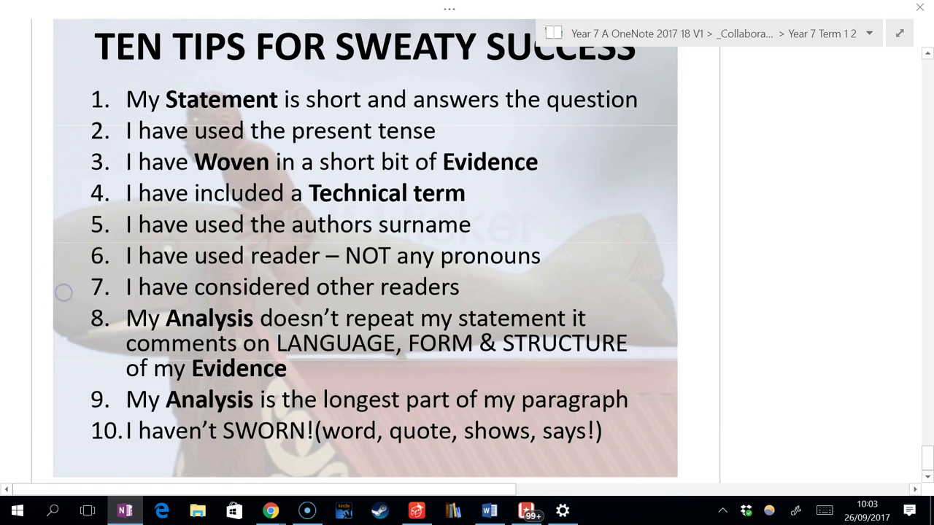
mouse_move(588, 448)
left_mouse_down()
mouse_move(684, 424)
mouse_move(659, 55)
mouse_move(614, 67)
left_mouse_up()
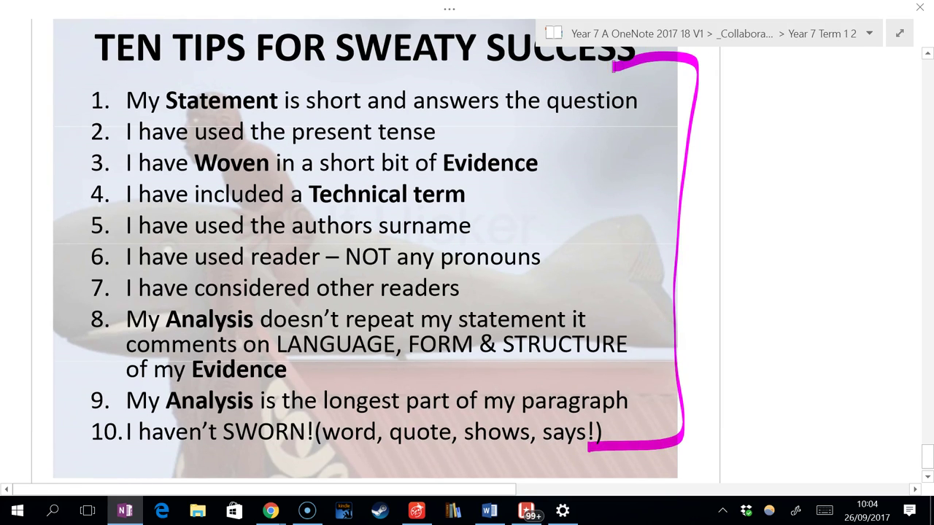
left_click_drag(78, 260, 81, 240)
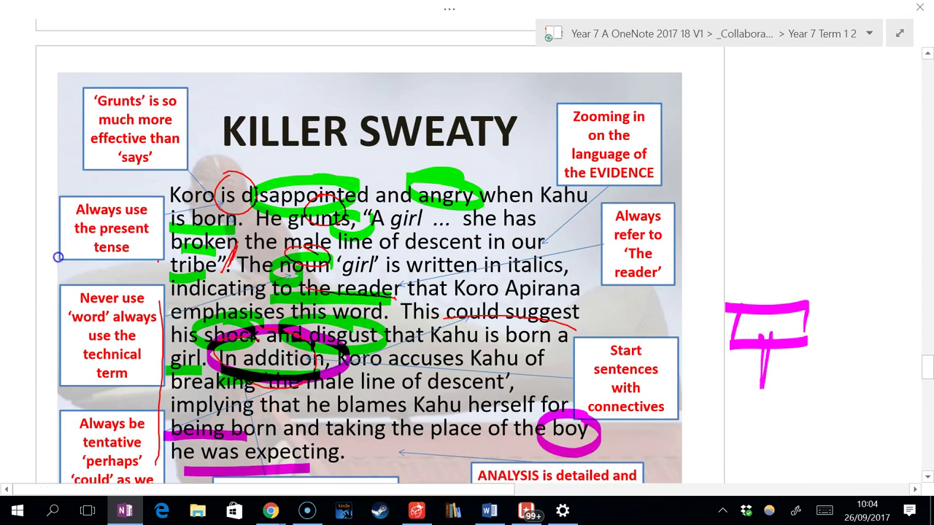
left_click_drag(58, 258, 31, 172)
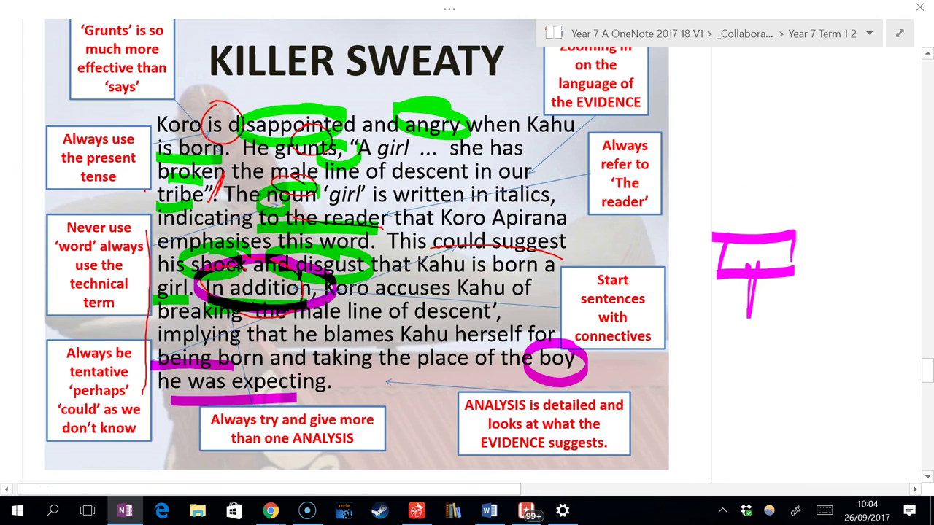